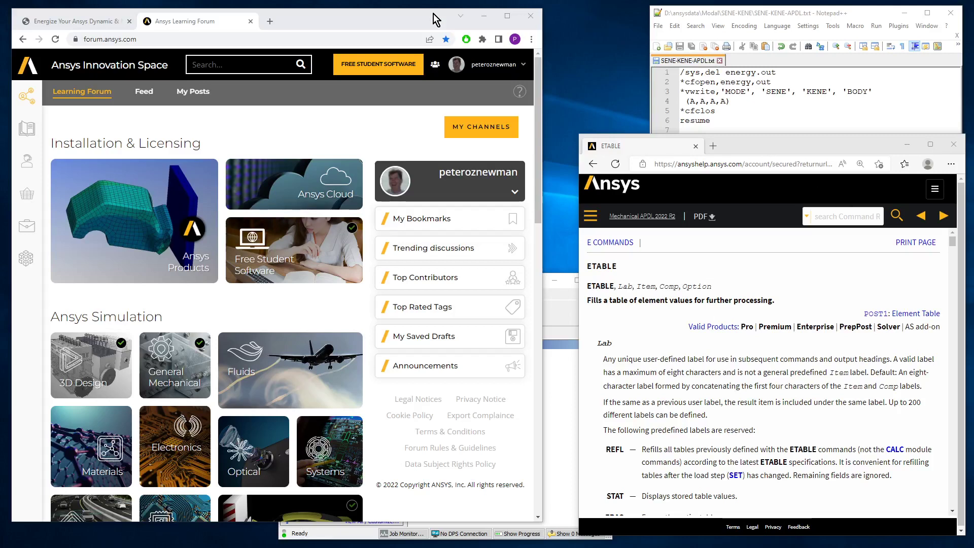
Read the Medium article on energising Ansys dynamic analyses, examining the listed uses of energy results, especially component significance for modal frequency.
left_click(86, 19)
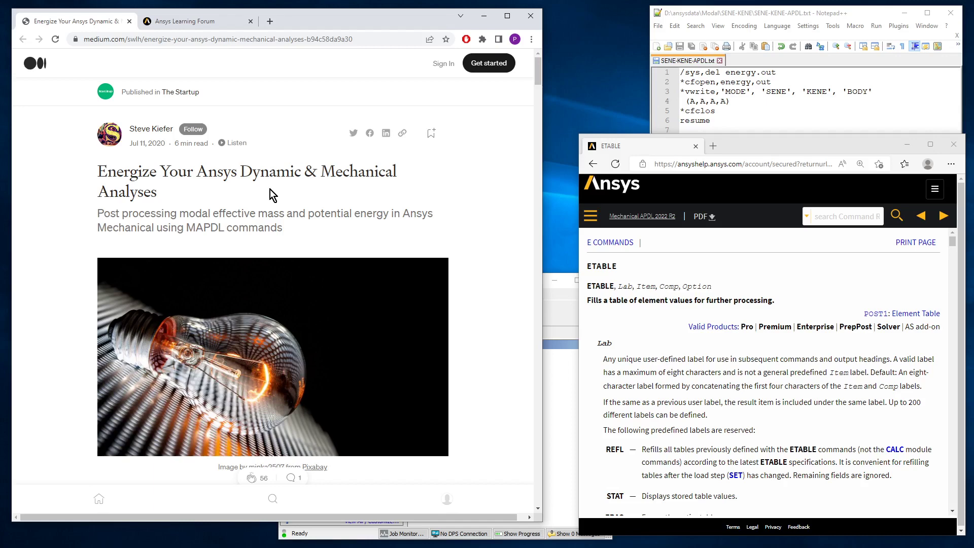
left_click_drag(537, 83, 525, 102)
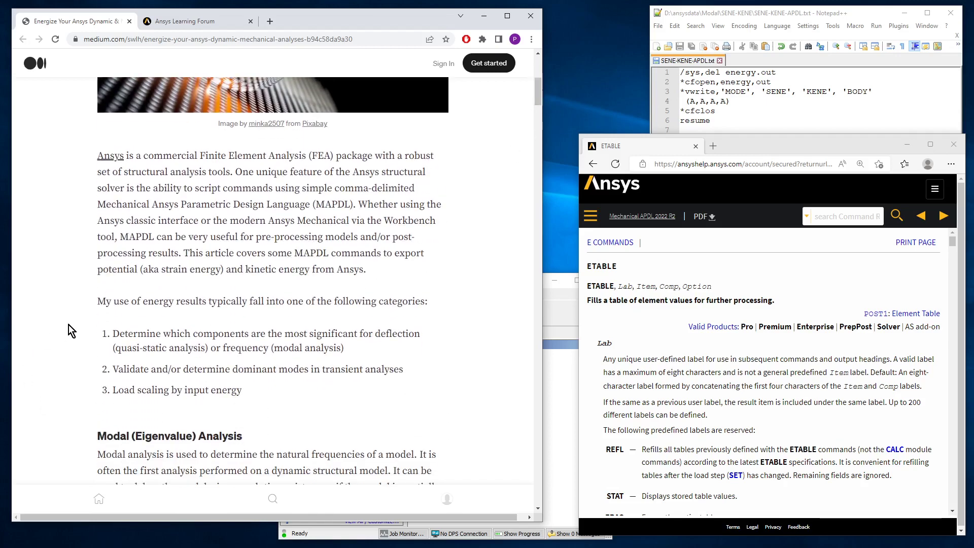
left_click_drag(98, 300, 292, 388)
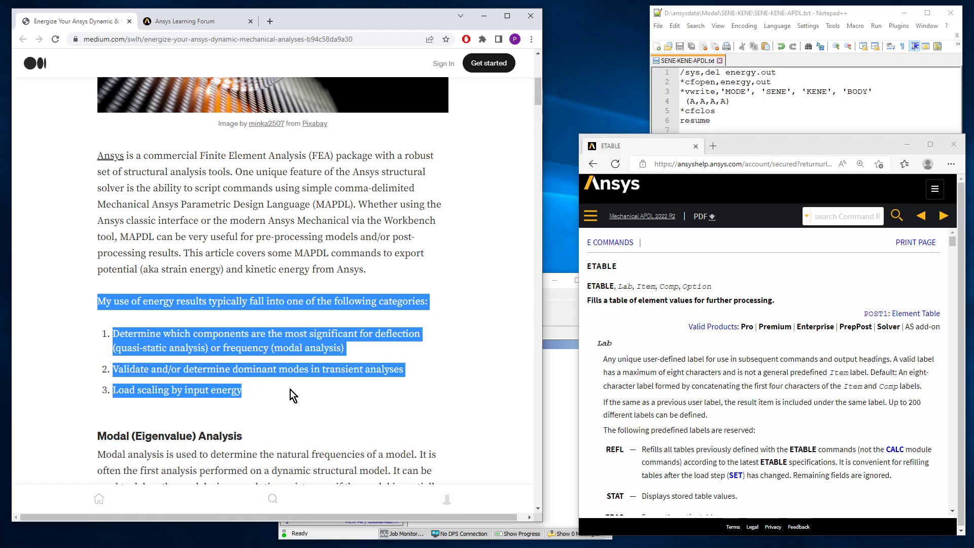
left_click(290, 392)
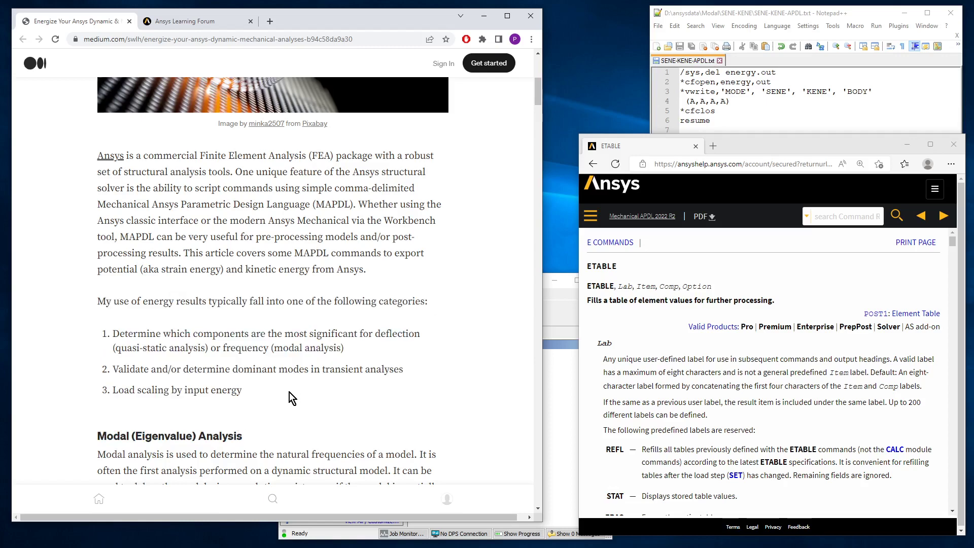
left_click_drag(223, 348, 345, 352)
double_click(216, 333)
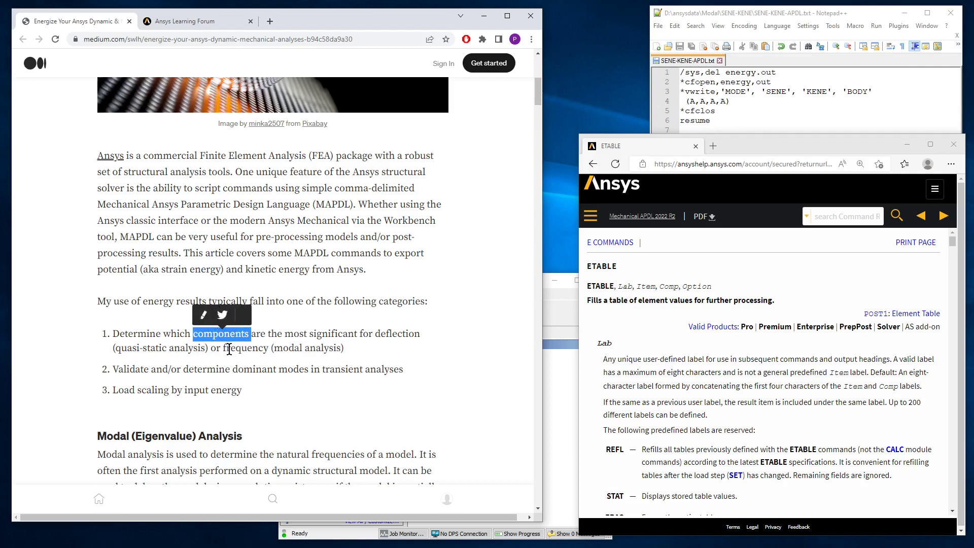
left_click_drag(223, 348, 342, 351)
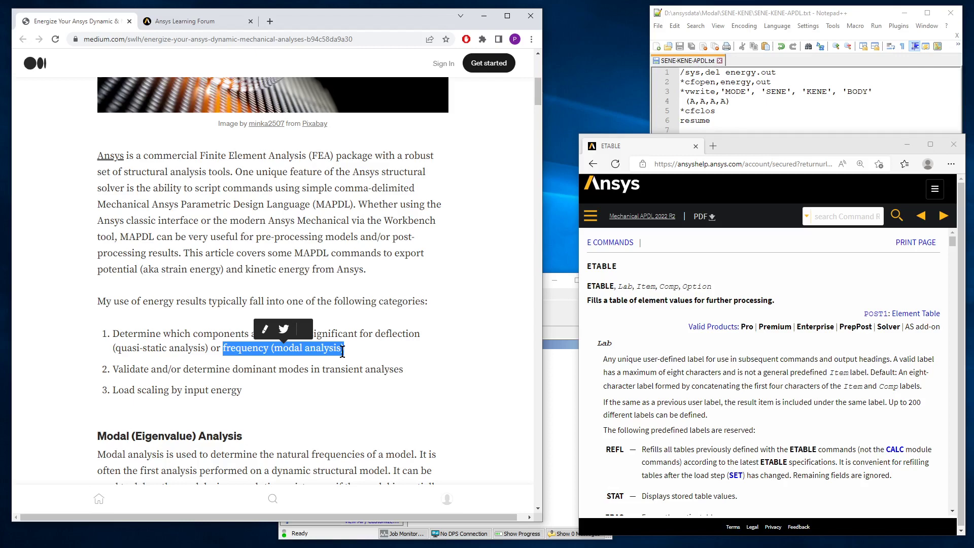
left_click(211, 333)
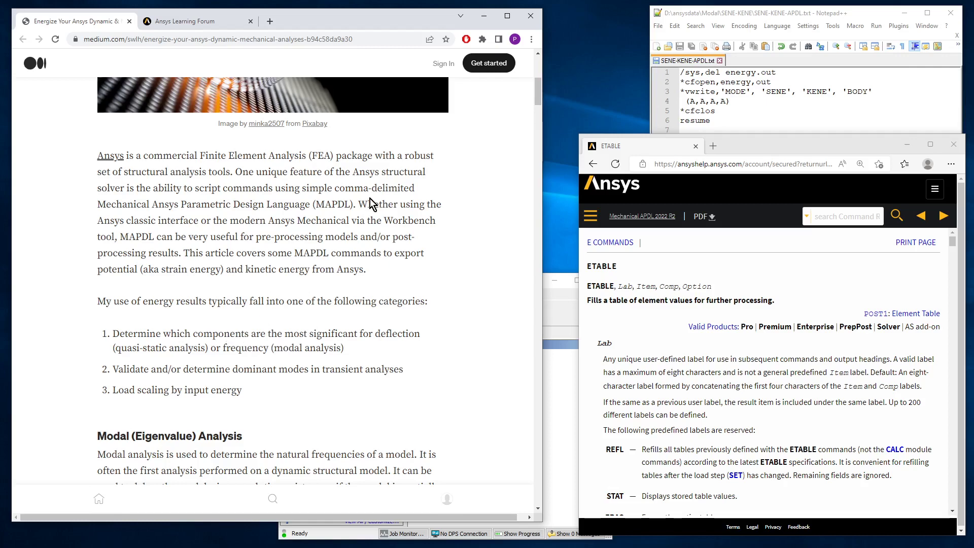
Skim the article's MAPDL energy scripts, return to its title and minimize the browser window.
left_click_drag(537, 96, 528, 194)
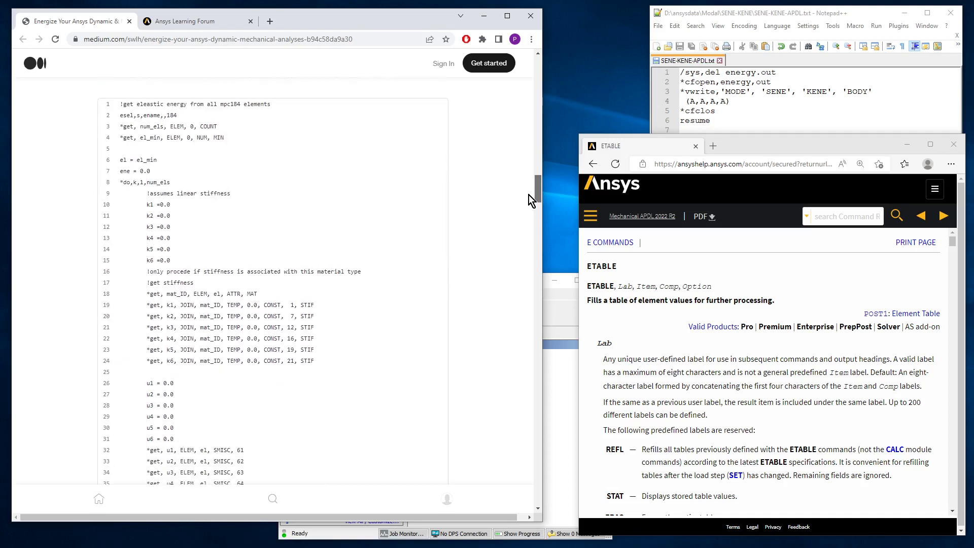
left_click_drag(528, 195, 530, 63)
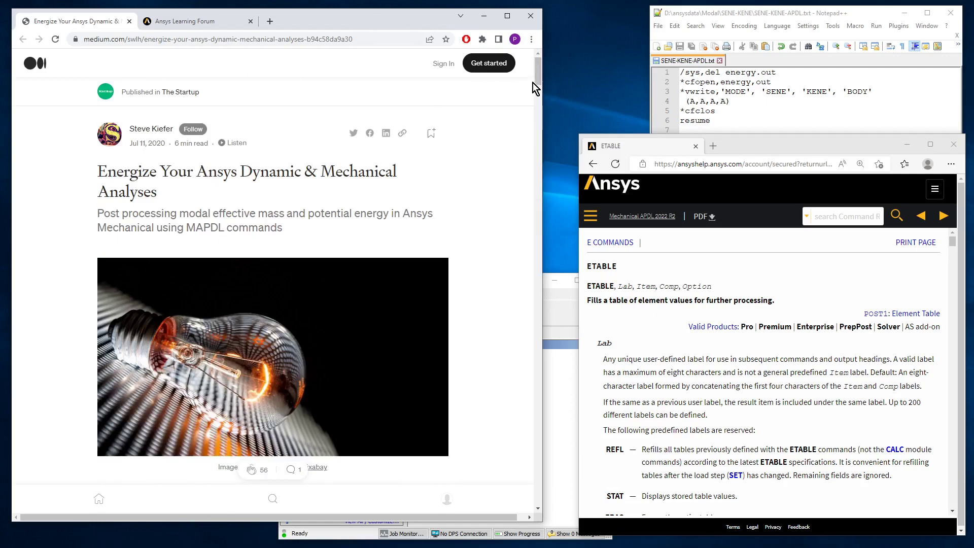
left_click_drag(538, 76, 547, 18)
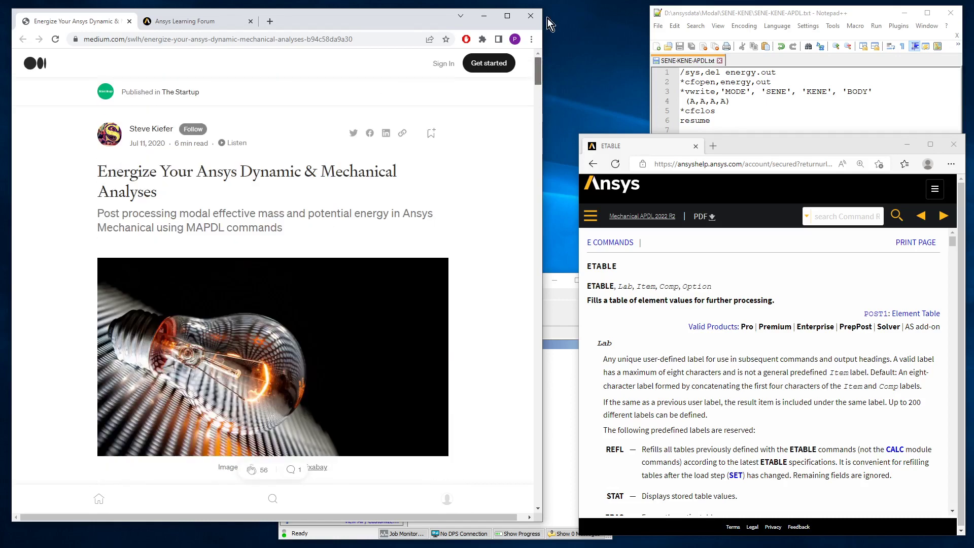
left_click(484, 18)
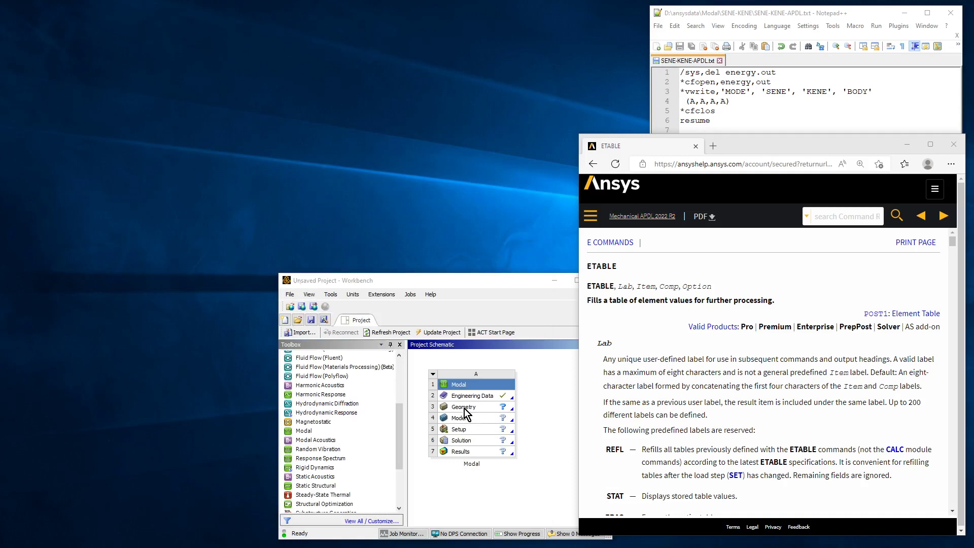
Switch to Workbench and import Solid-4bodies.scdoc as the Modal system's geometry.
left_click(427, 281)
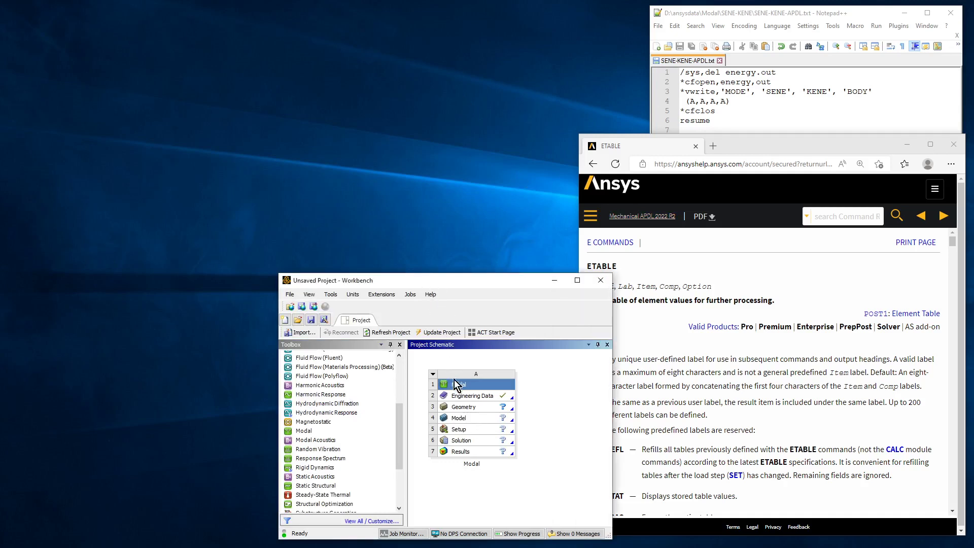
left_click(458, 406)
right_click(458, 405)
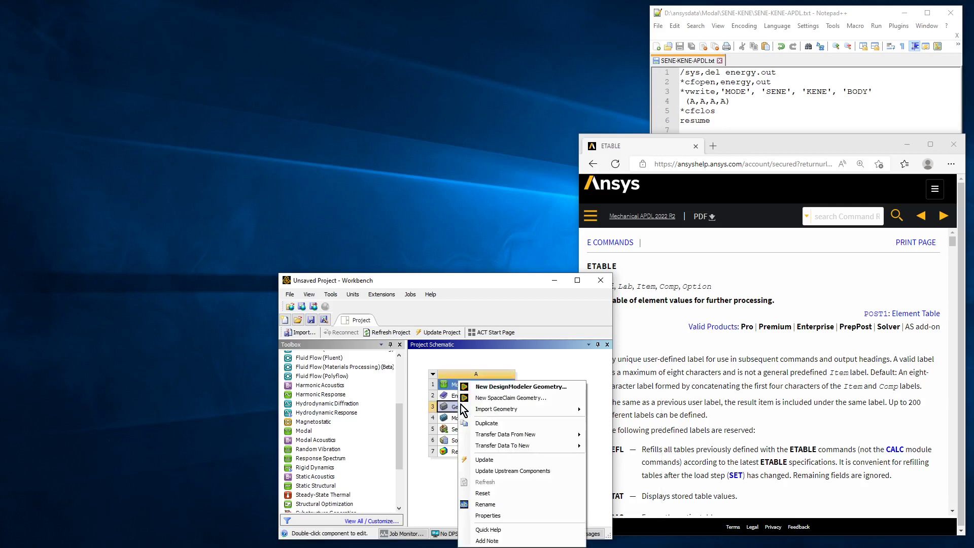
mouse_move(523, 408)
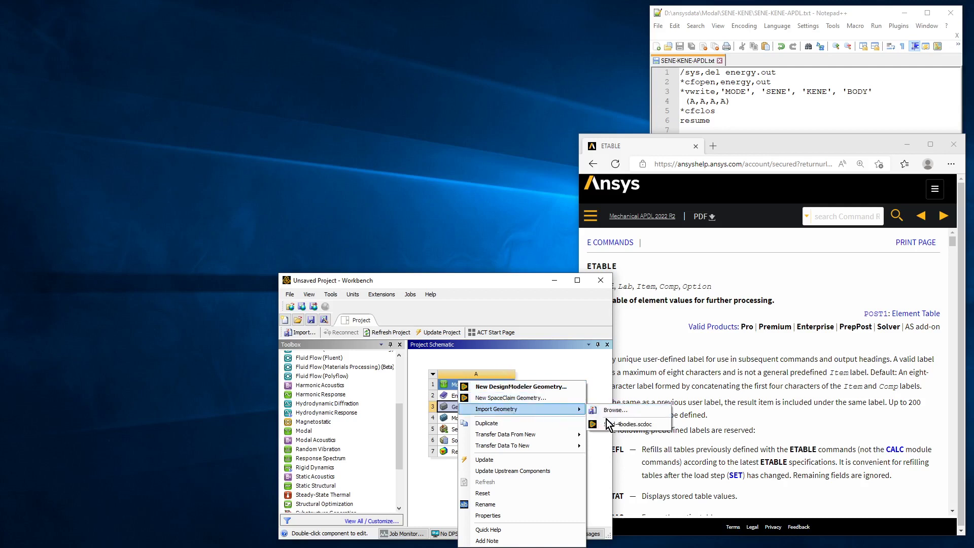
left_click(614, 424)
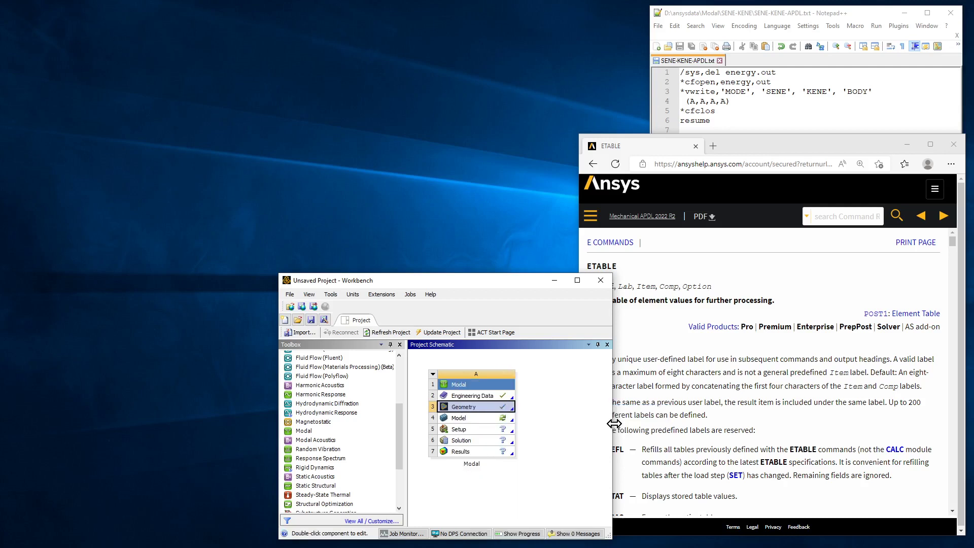
Open the geometry in SpaceClaim and inspect the shared boundaries between the four ring bodies, then minimize SpaceClaim.
double_click(452, 407)
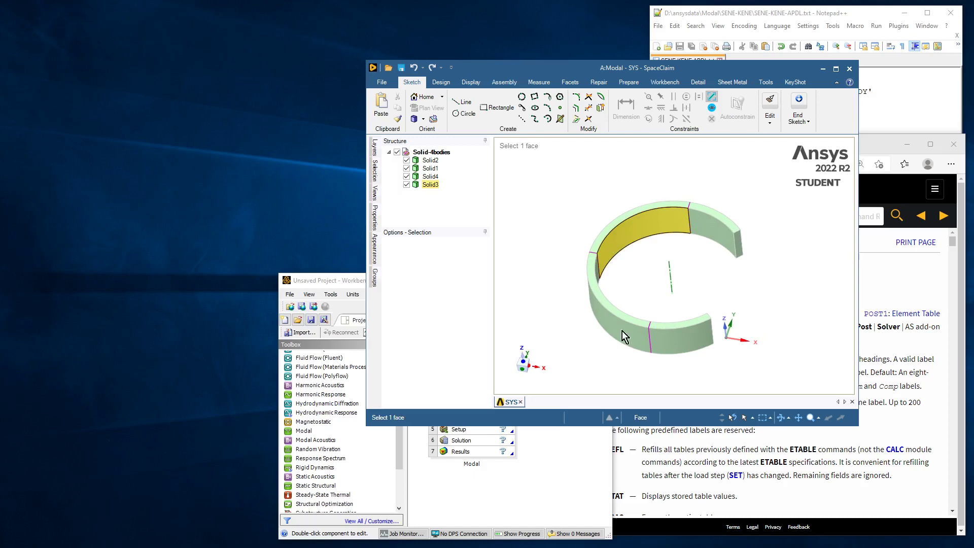
left_click(690, 211)
middle_click_drag(502, 274, 567, 270)
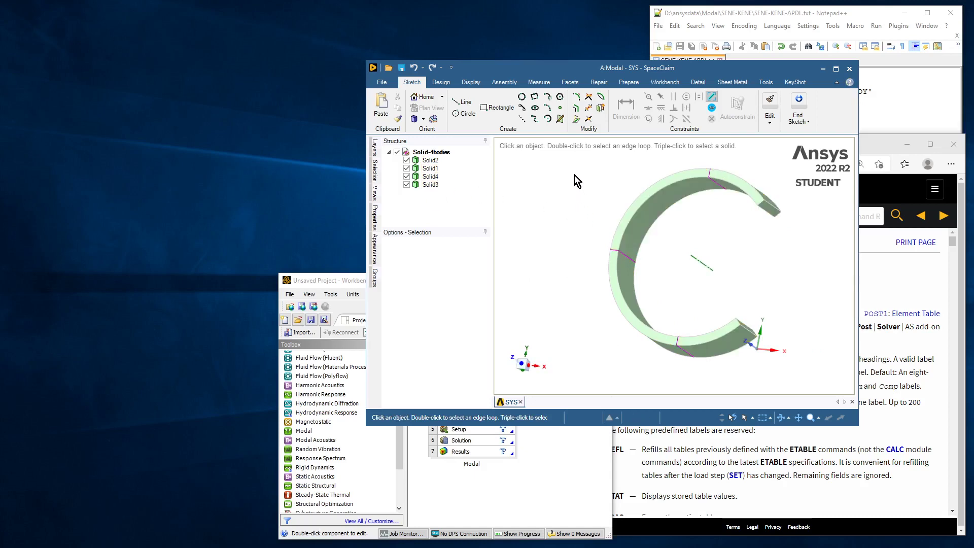
left_click(662, 82)
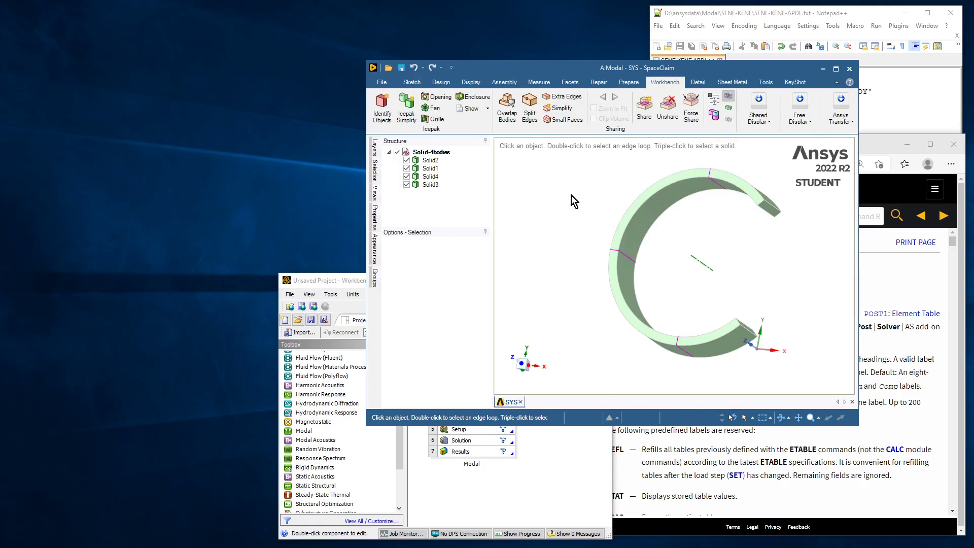
left_click(715, 167)
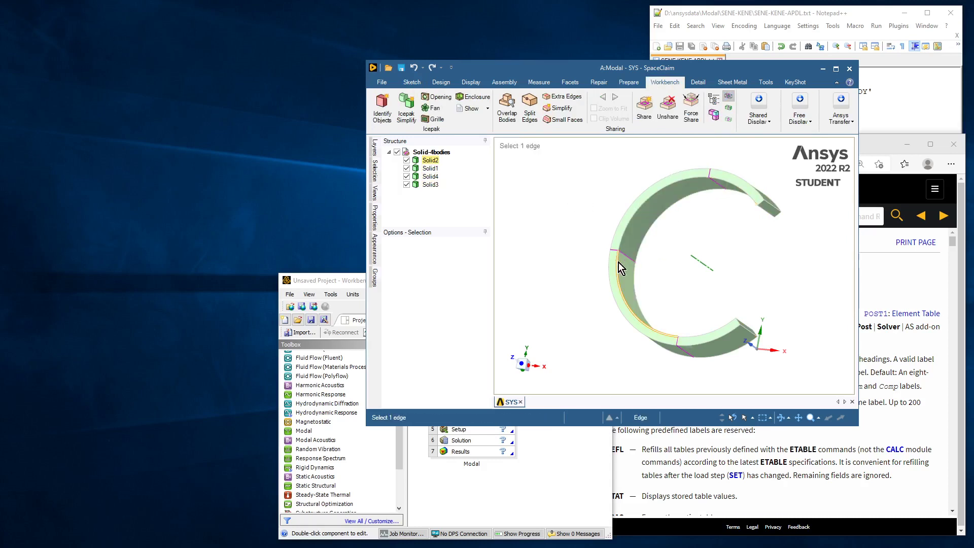
left_click(680, 346)
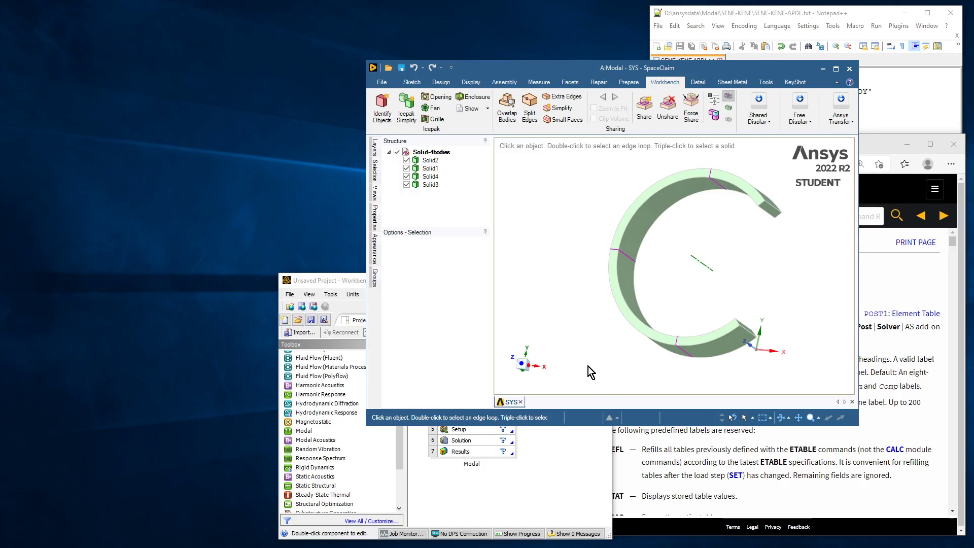
middle_click_drag(589, 366, 666, 357)
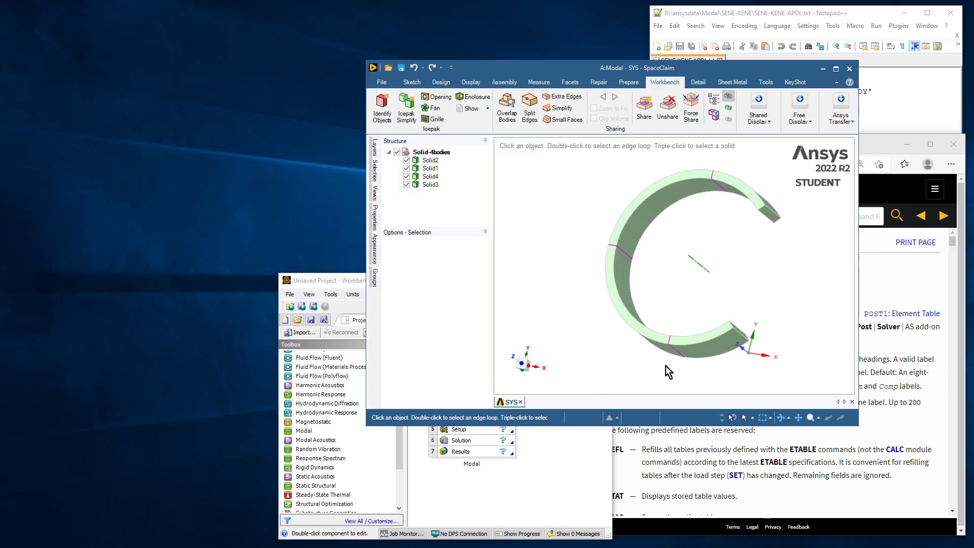
key("h")
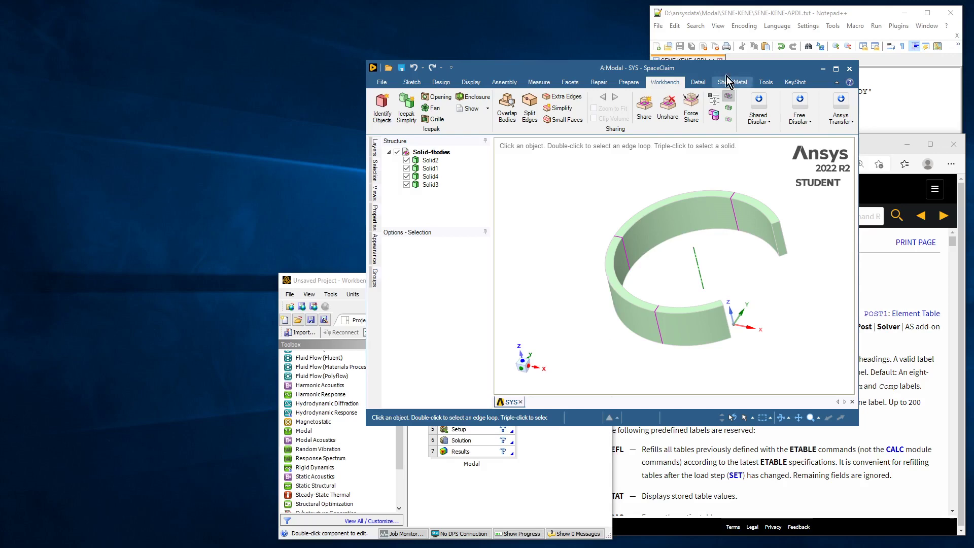
left_click(823, 69)
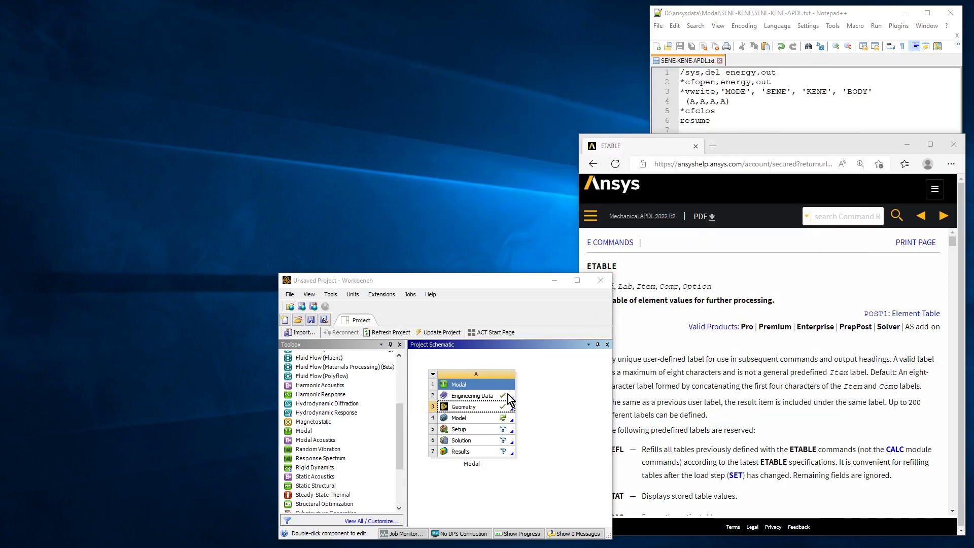
Open the model in Mechanical and add a fixed support on the free end face of the C-ring's lower body.
double_click(461, 419)
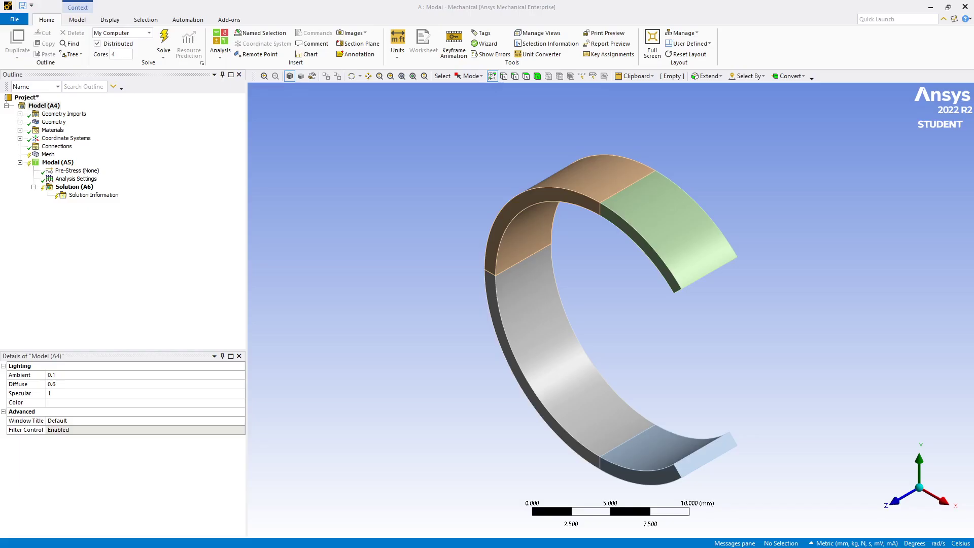
left_click(55, 162)
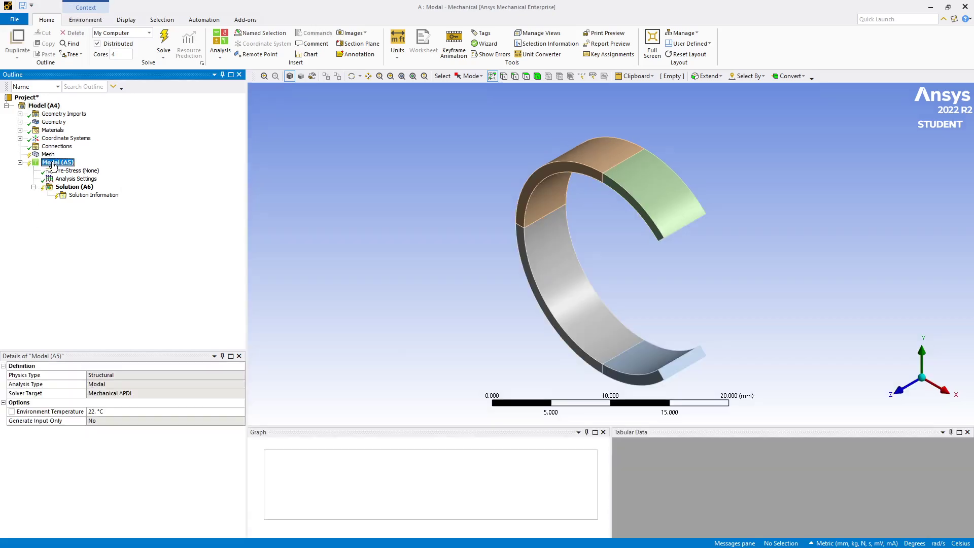
left_click(85, 20)
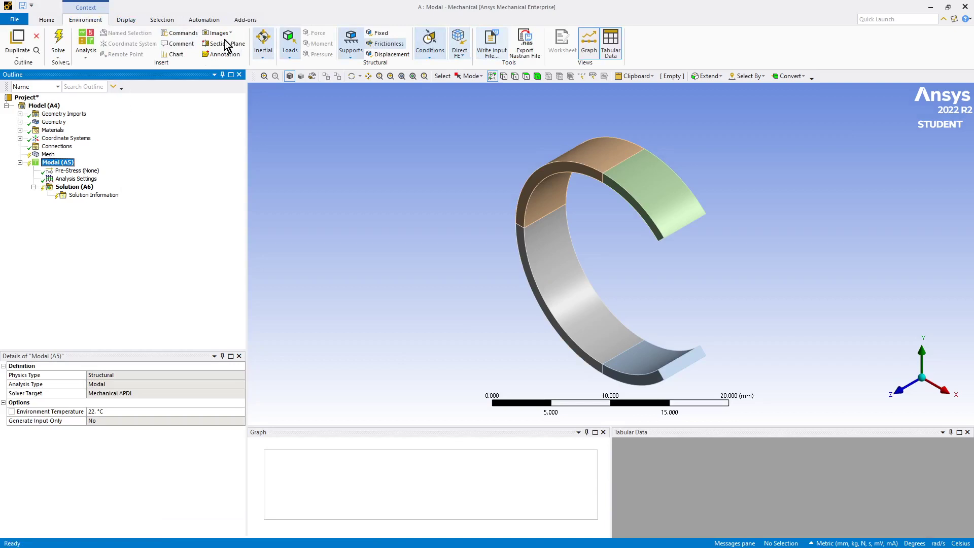
left_click(378, 33)
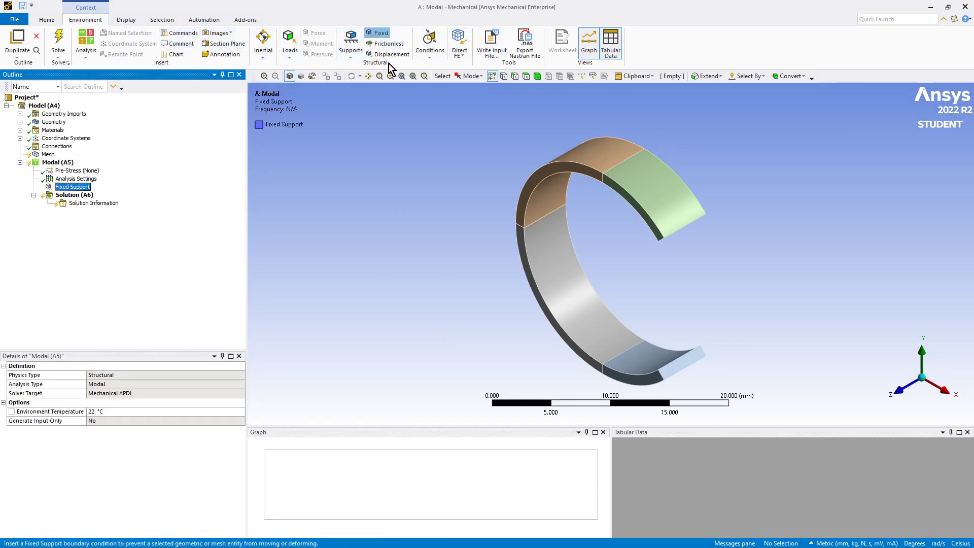
left_click(704, 463)
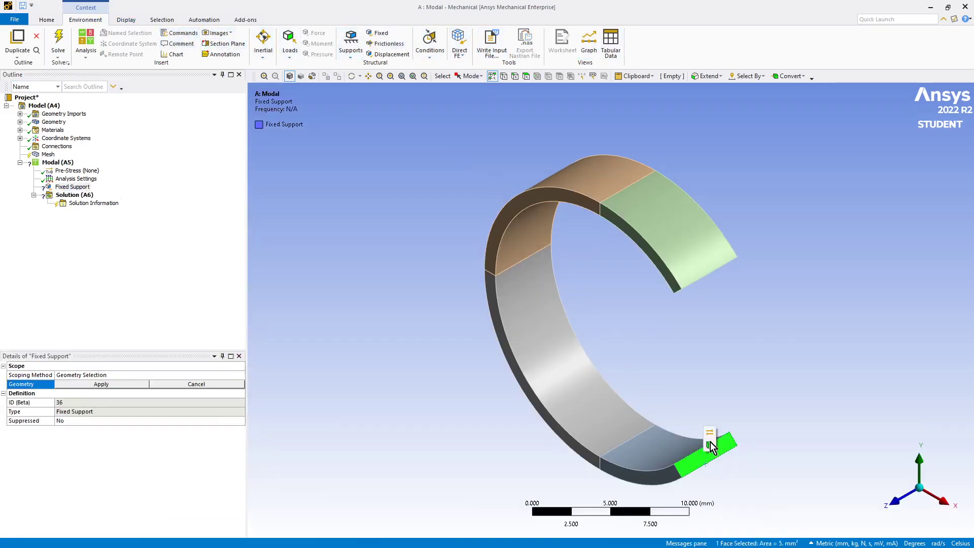
key("Return")
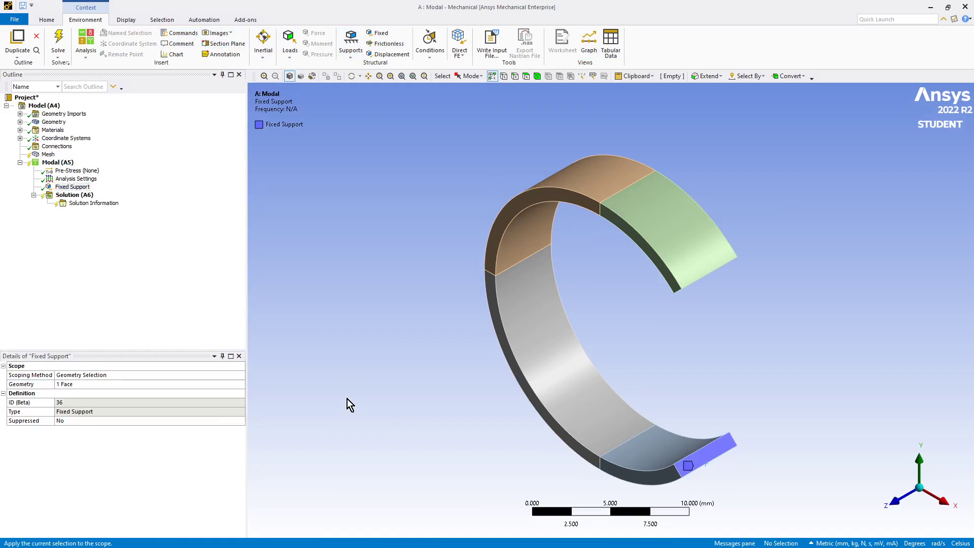
left_click(91, 259)
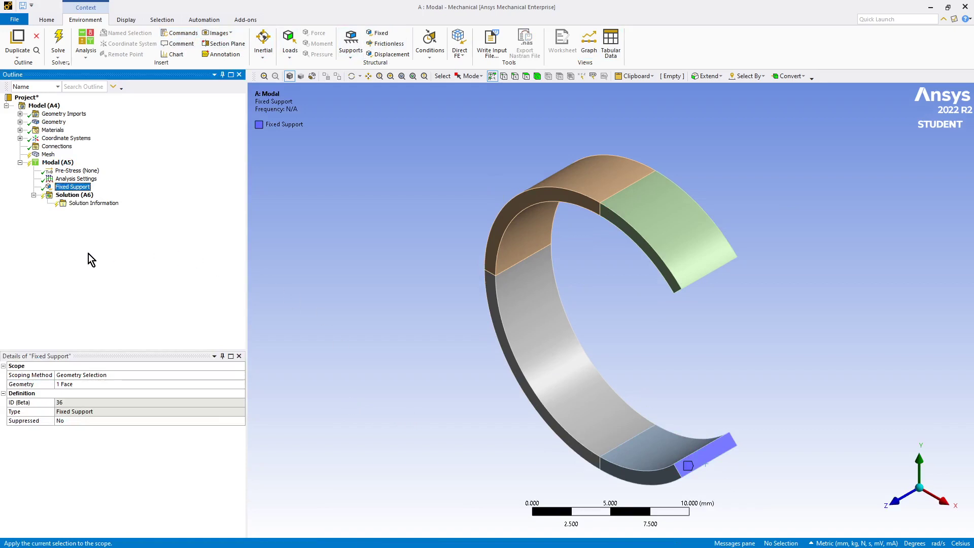
Generate the mesh for the four-body C-ring with the default mesh settings.
left_click(37, 156)
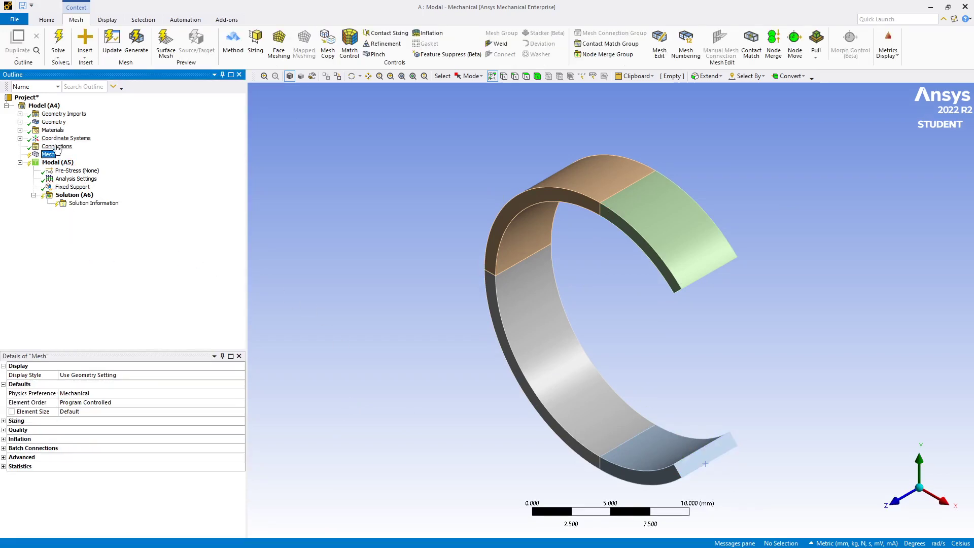
right_click(51, 155)
left_click(76, 188)
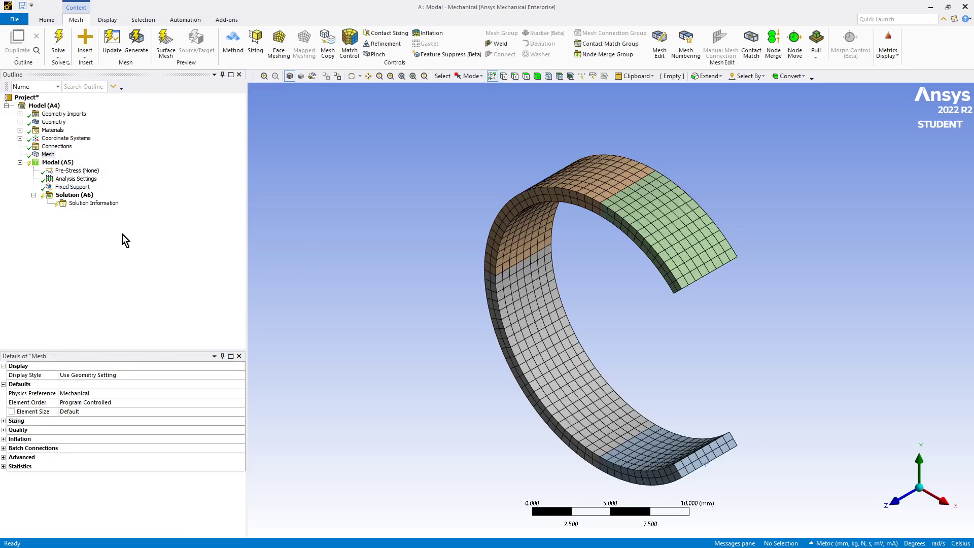
In the modal Analysis Settings, set the Volume and Energy output control to Yes.
left_click(69, 180)
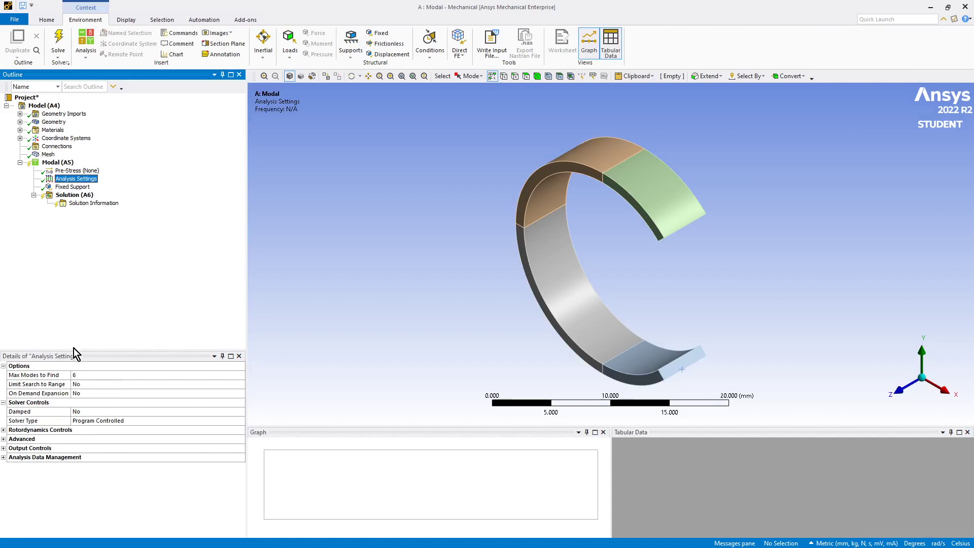
left_click_drag(74, 348, 74, 225)
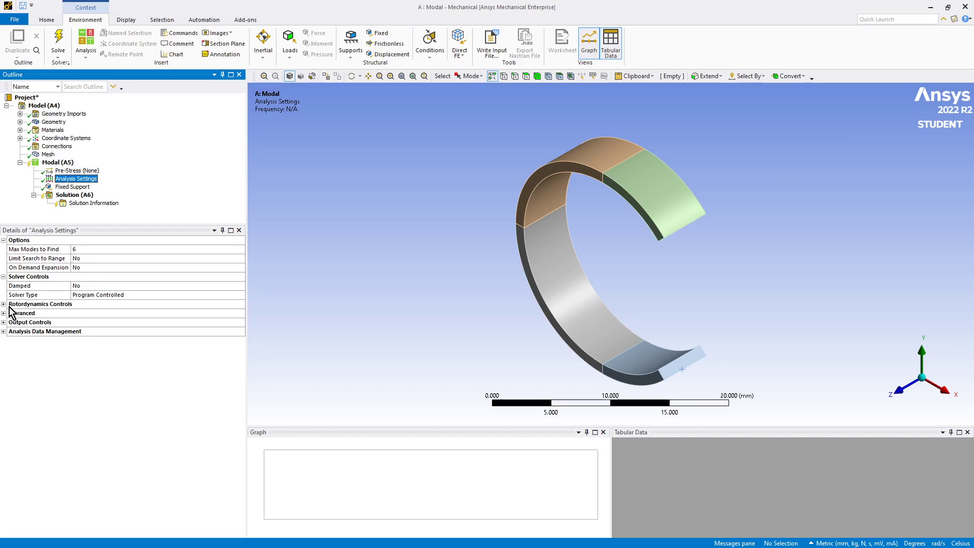
left_click(3, 323)
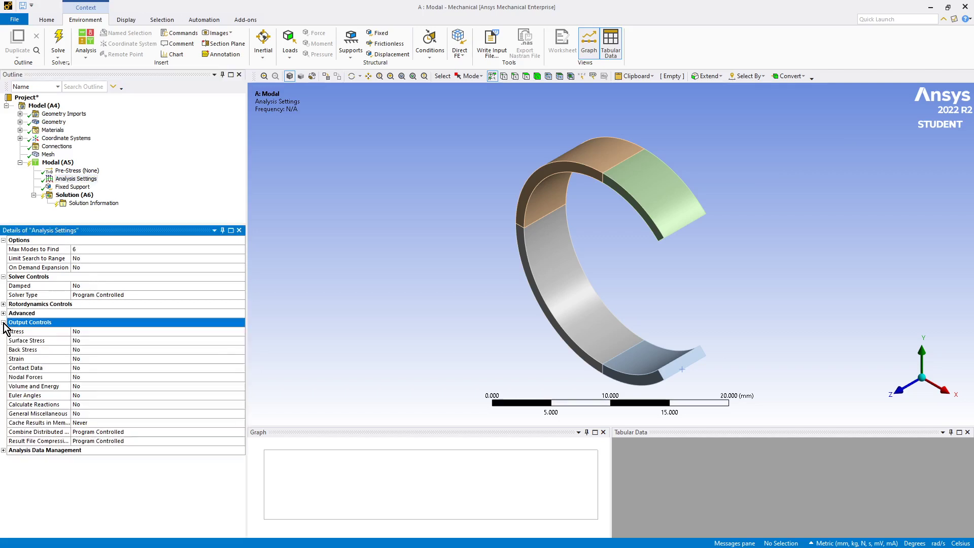
left_click(88, 387)
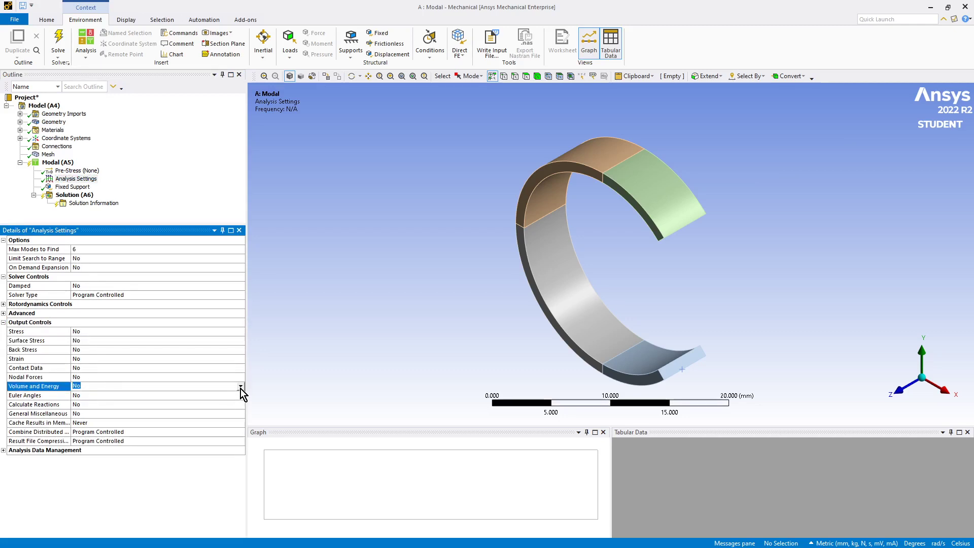
left_click(241, 386)
left_click(204, 400)
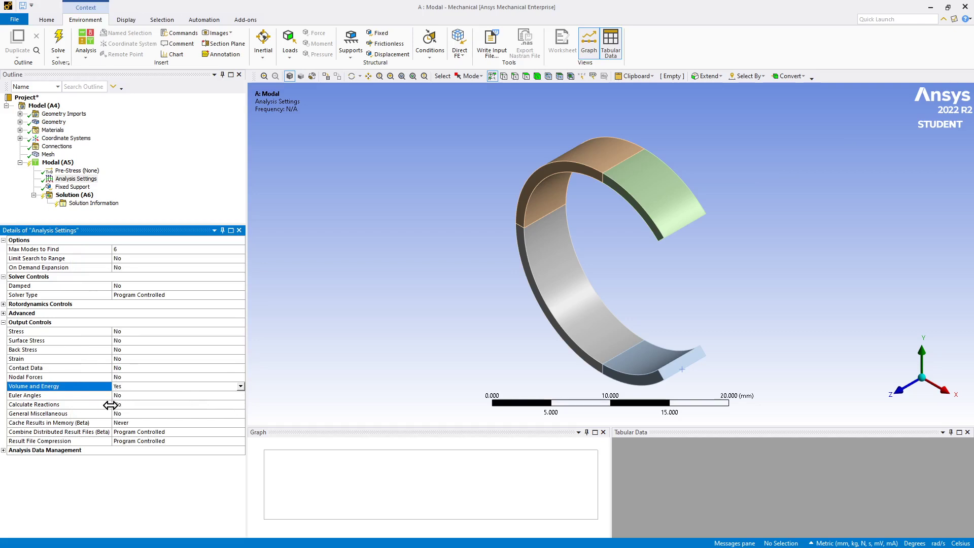
In the analysis data management settings, set Future Analysis to Restart analysis and Save MAPDL db to Yes.
left_click(3, 451)
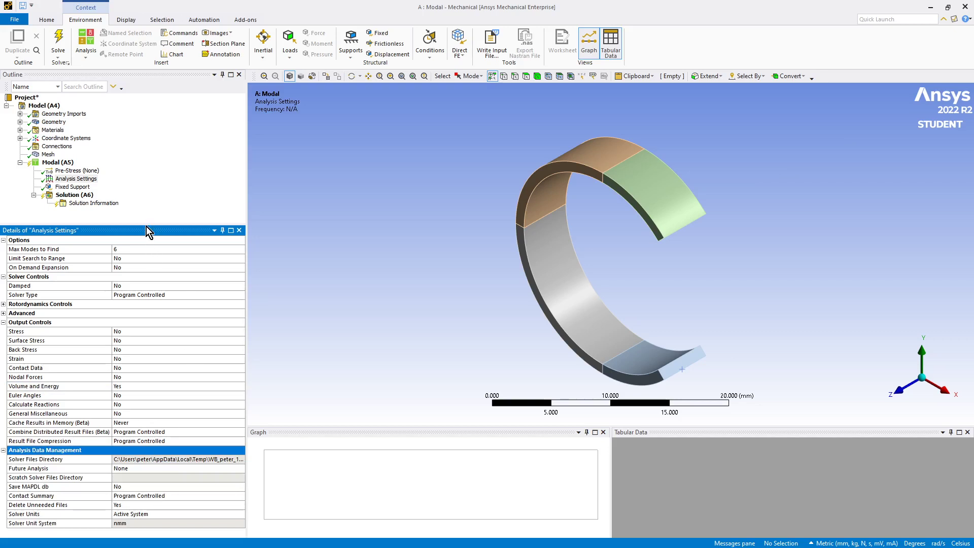
left_click(161, 467)
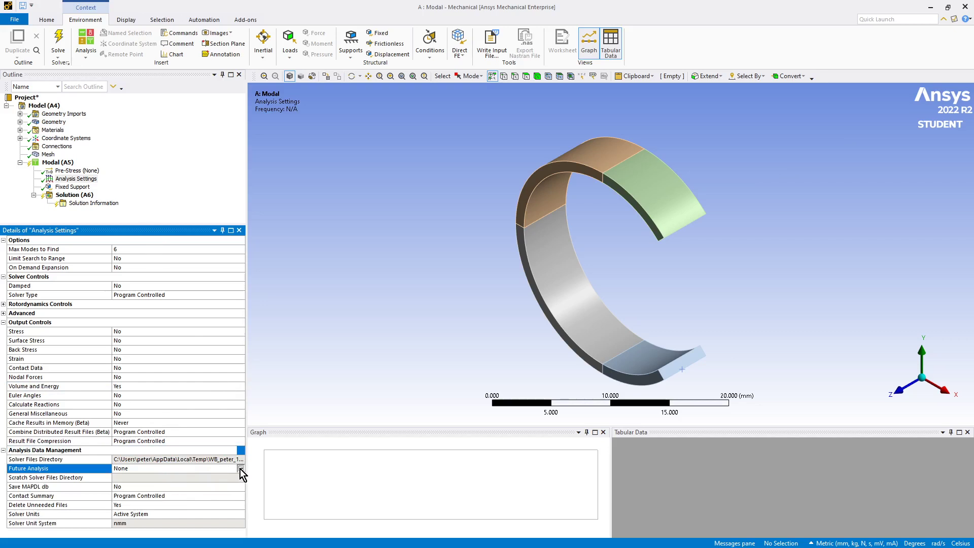
left_click(241, 468)
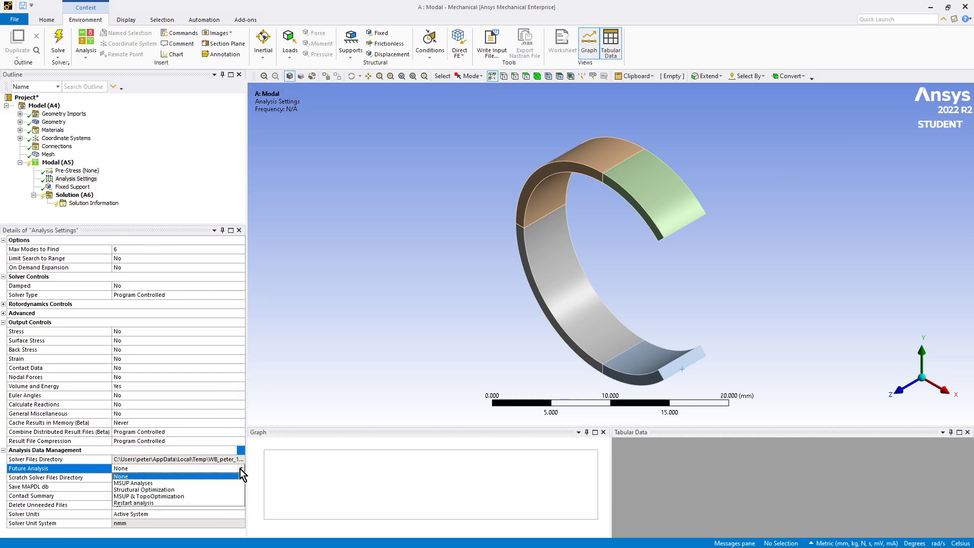
left_click(190, 503)
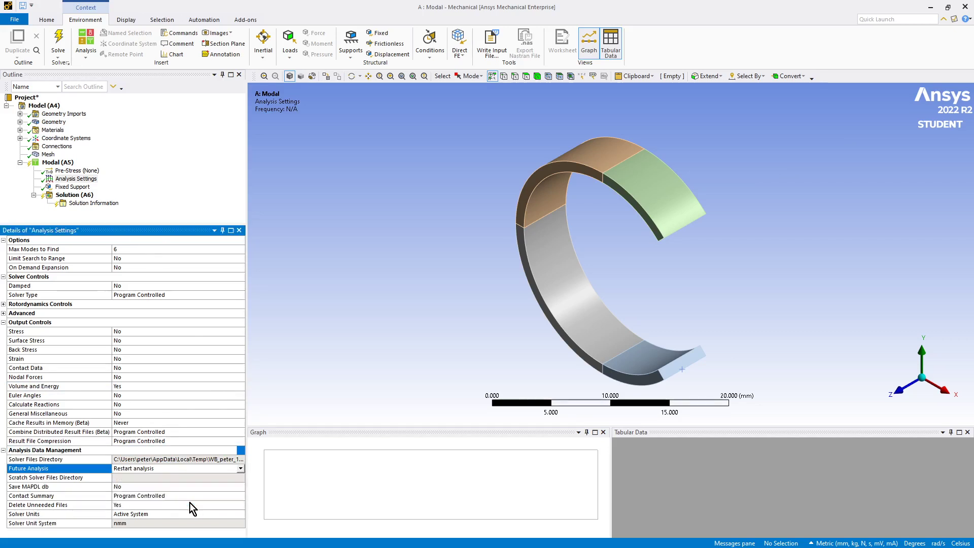
left_click(189, 495)
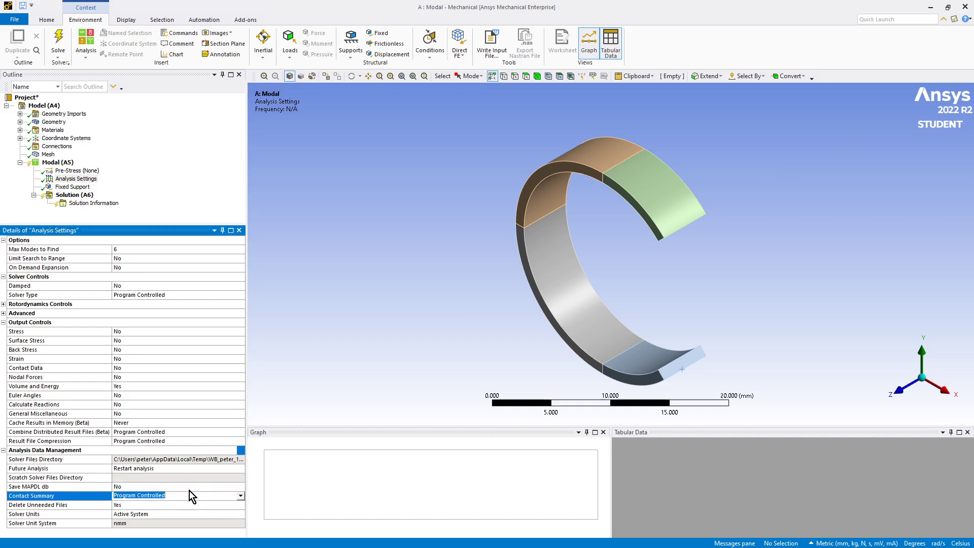
left_click(189, 488)
left_click(240, 488)
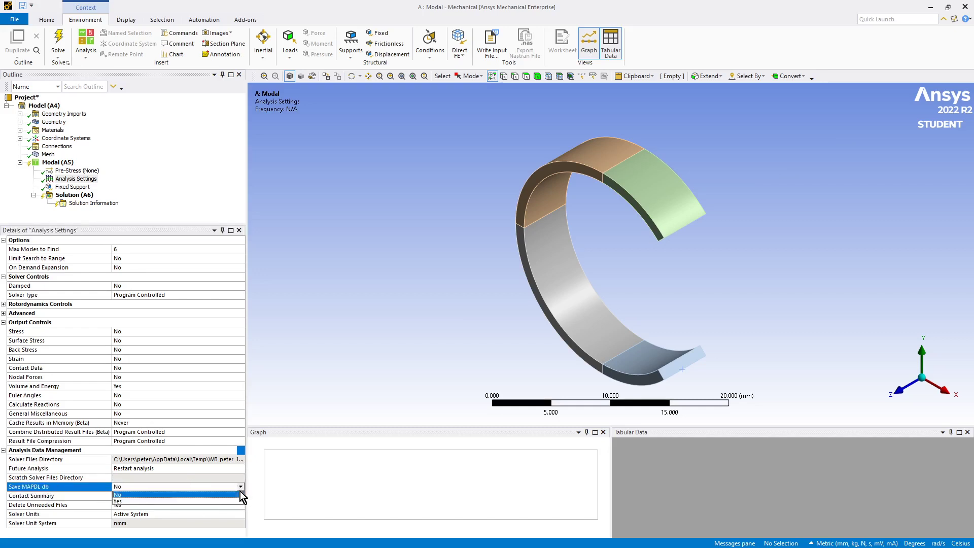
left_click(220, 500)
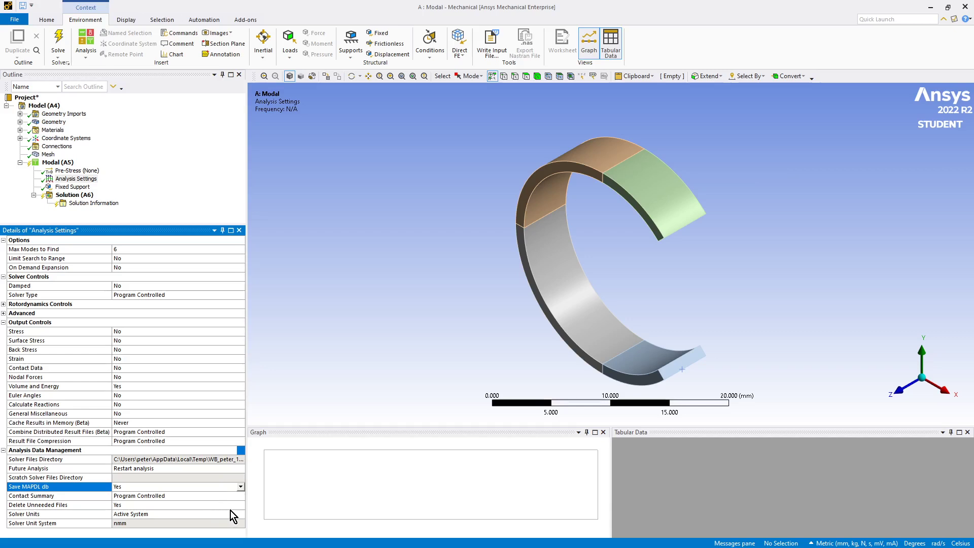
Set the Solver Units option of the modal analysis to Manual, keeping nmm as the solver unit system.
left_click(236, 512)
left_click(241, 514)
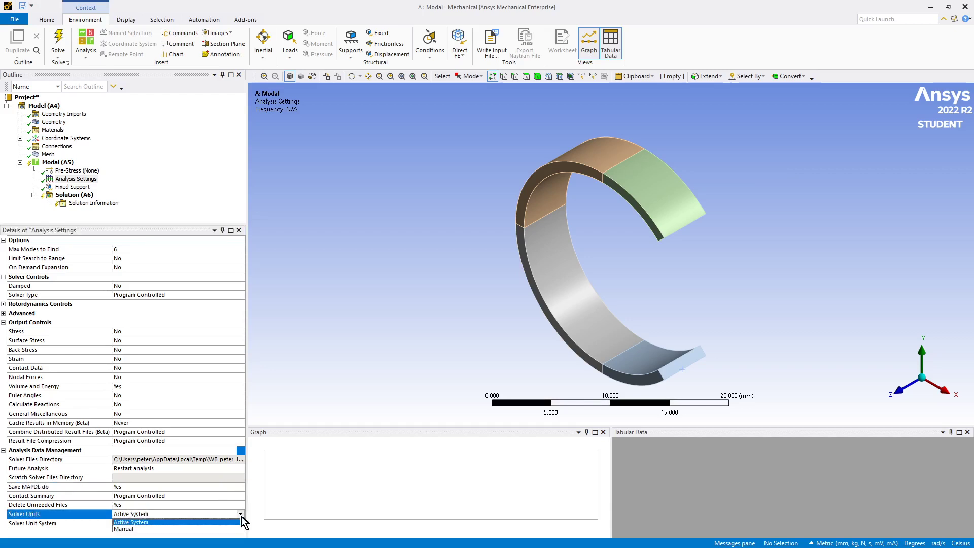
left_click(225, 529)
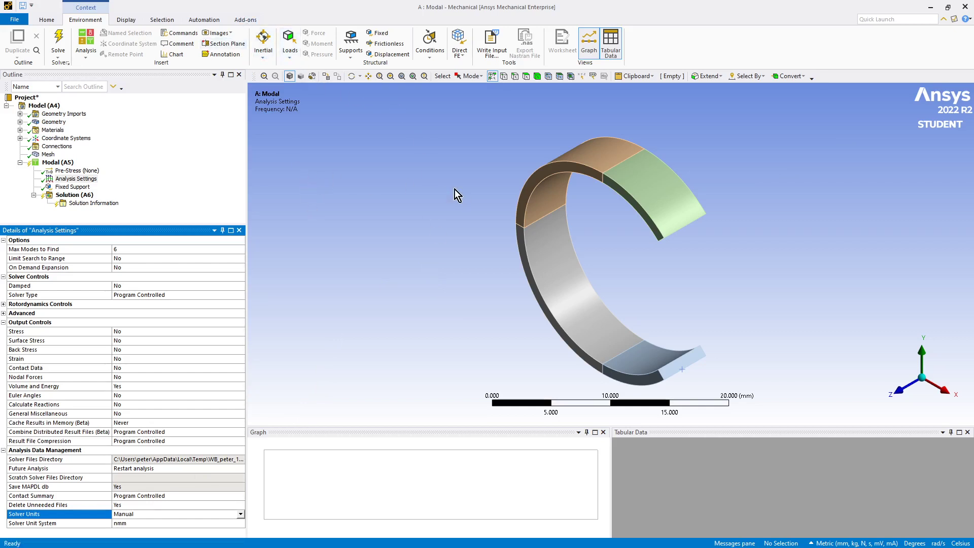
left_click(168, 220)
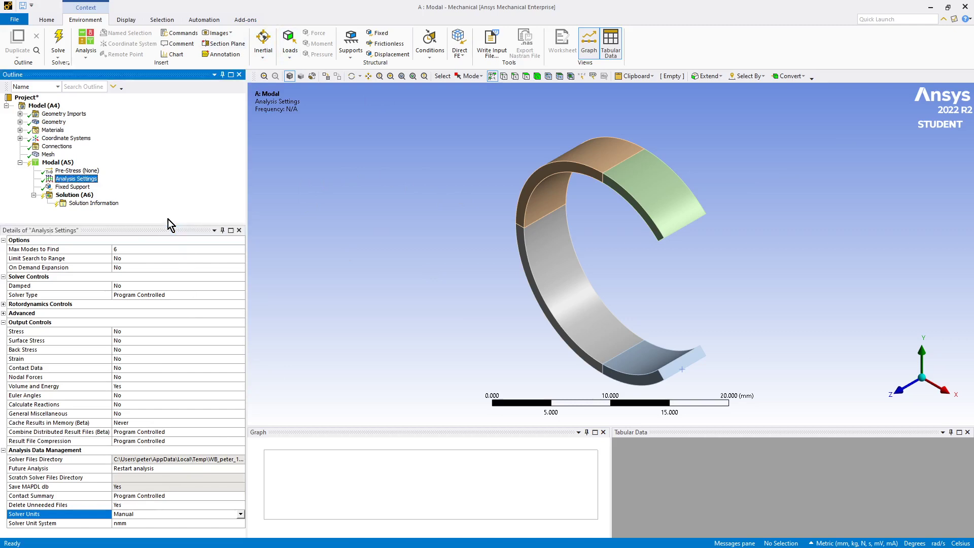
Copy the whole SENE-KENE-APDL.txt script from Notepad++ and paste it into a new Commands (APDL) object under the modal Solution.
left_click(74, 196)
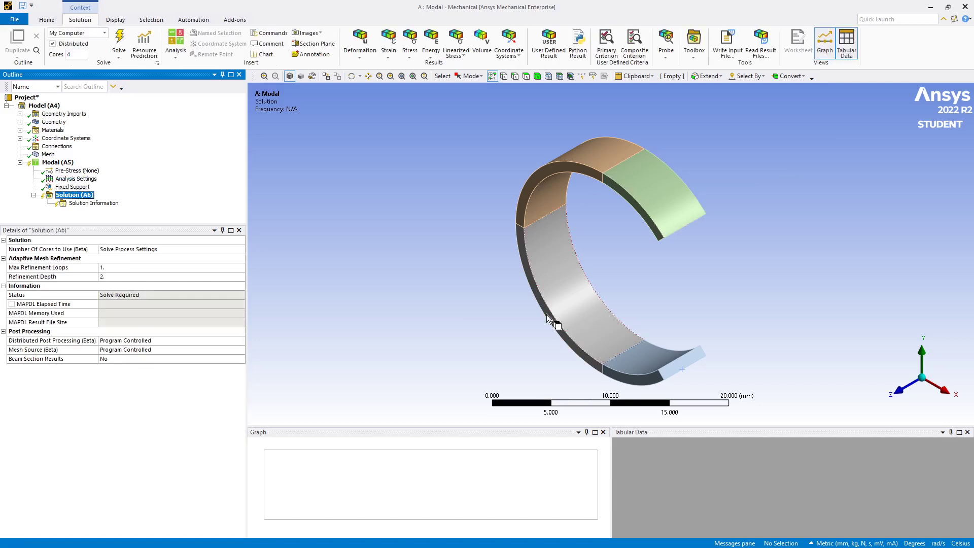
key("alt+Tab")
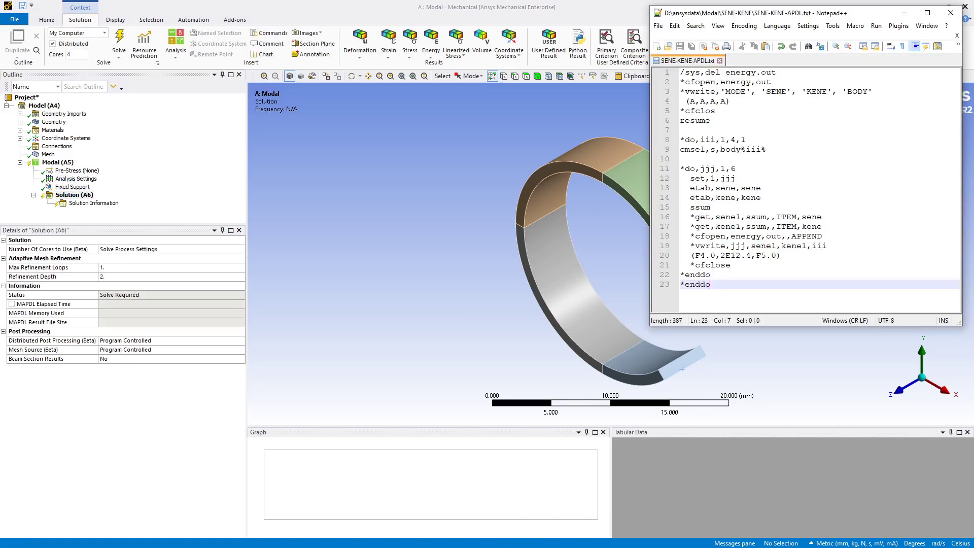
left_click_drag(720, 286, 636, 68)
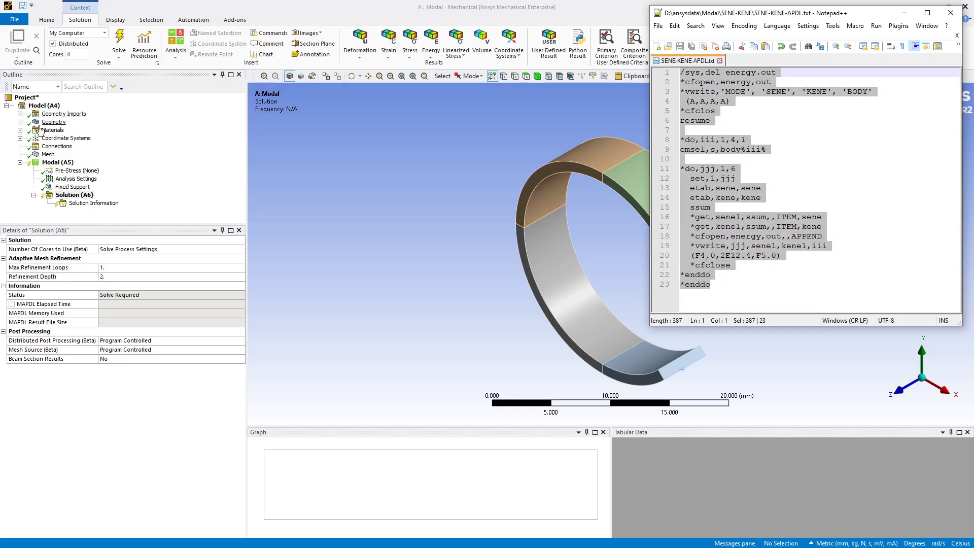
left_click(75, 198)
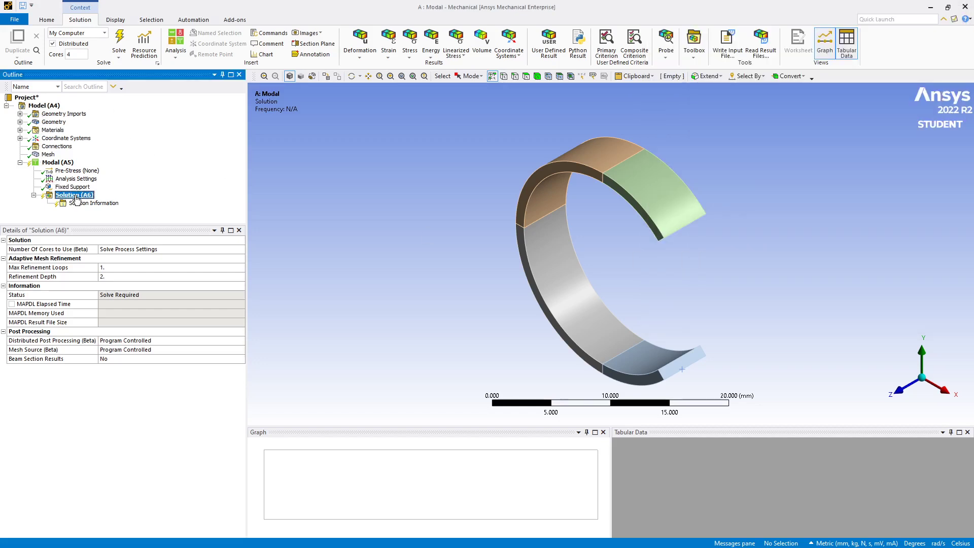
left_click(272, 34)
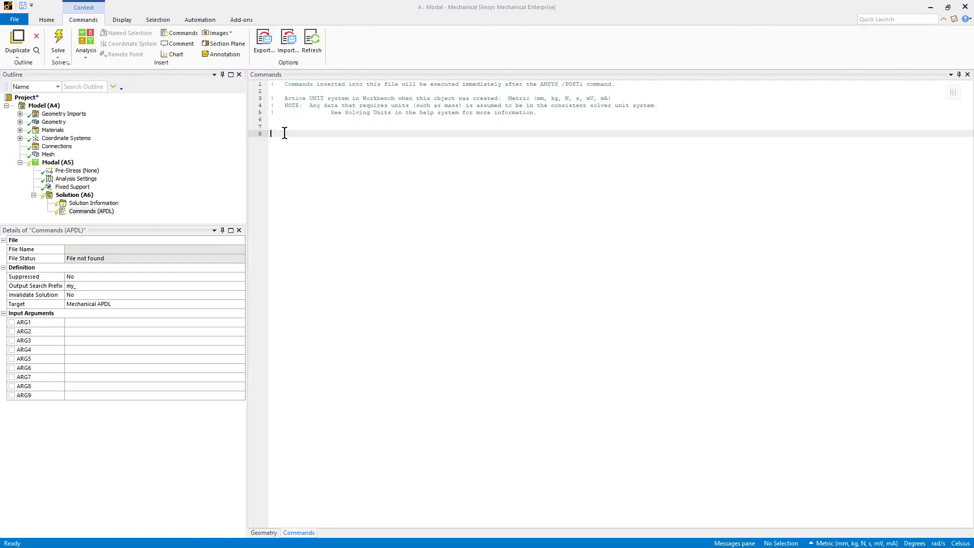
type("/sys,del energy.out *cfopen,energy,out *vwrite,'MODE', 'SENE', 'KENE', 'BODY'  (A,A,A,A) *cfclos resume  *do,iii,1,4,1 cmsel,s,body%iii%  *do,jjj,1,6   set,1,jjj   etab,sene,sene   etab,kene,kene   ssum   *get,senel,ssum,,ITEM,sene   *get,kenel,ssum,,ITEM,kene   *cfopen,energy,out,,APPEND   *vwrite,jjj,senel,kenel,iii   (F4.0,2E12.4,F5.0)   *cfclose *enddo *enddo")
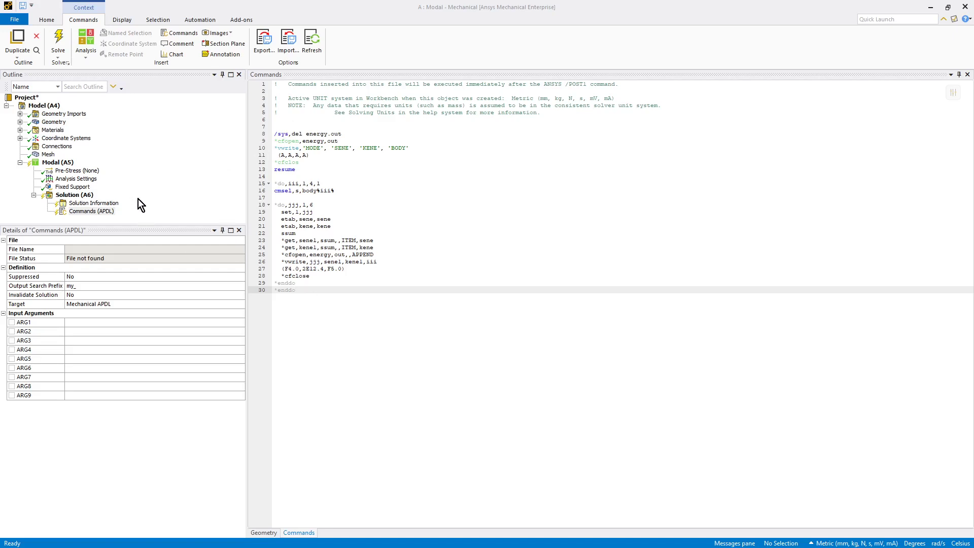
left_click(76, 211)
Solve the modal analysis with the inserted APDL commands.
left_click(76, 195)
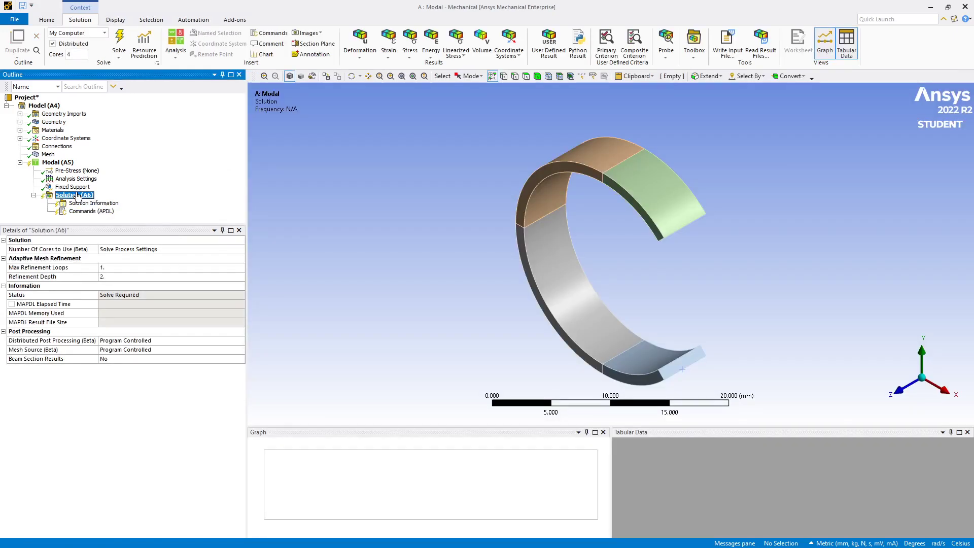
right_click(77, 196)
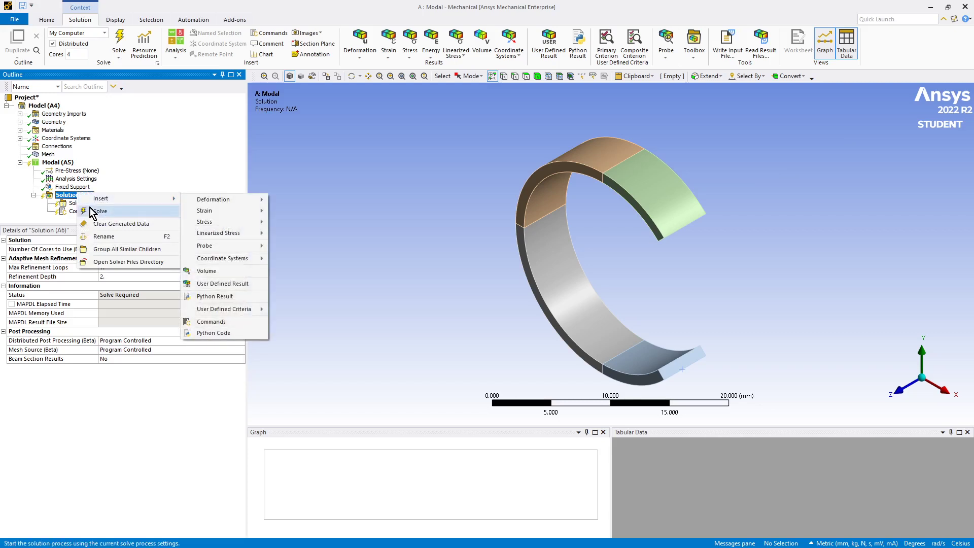
left_click(92, 211)
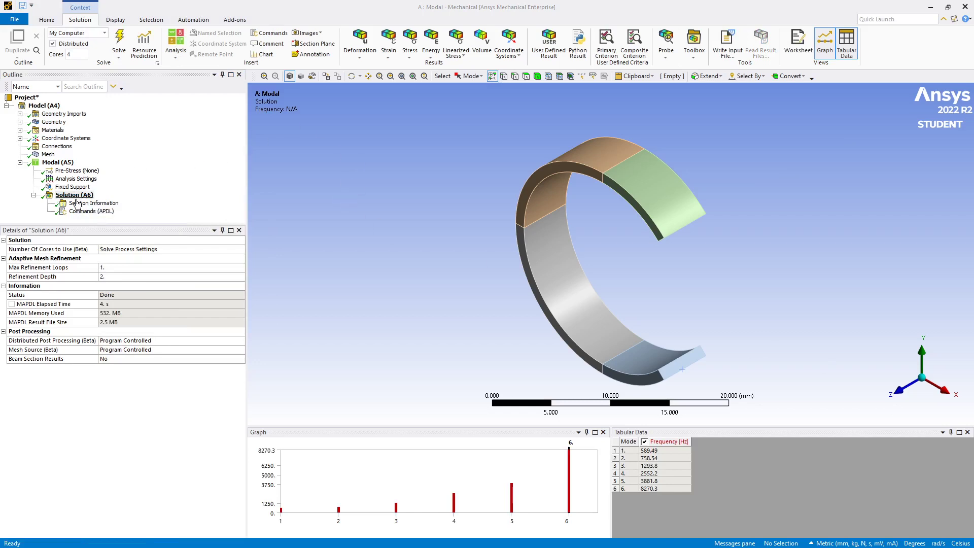
Create total deformation mode shape results for all six modes from the solution's frequency table.
left_click(616, 445)
right_click(616, 441)
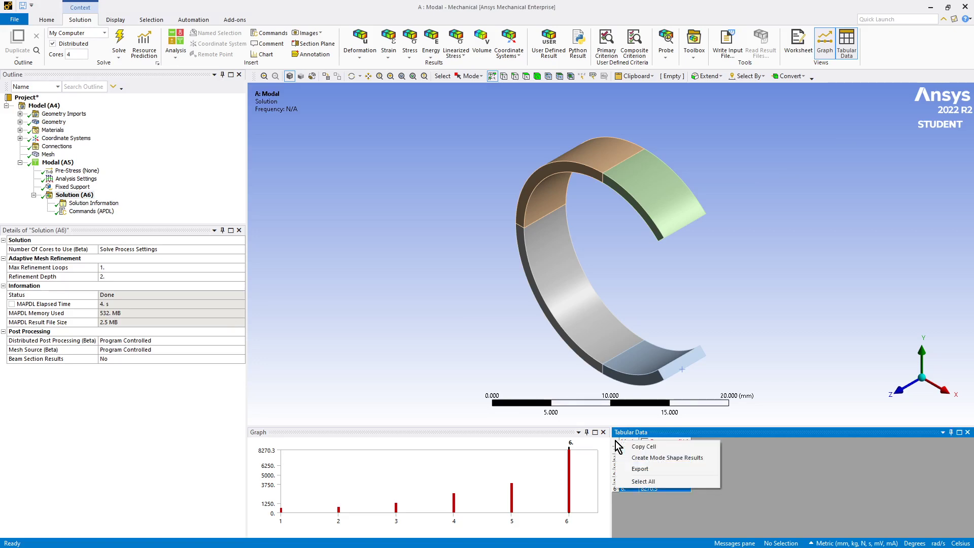
left_click(634, 457)
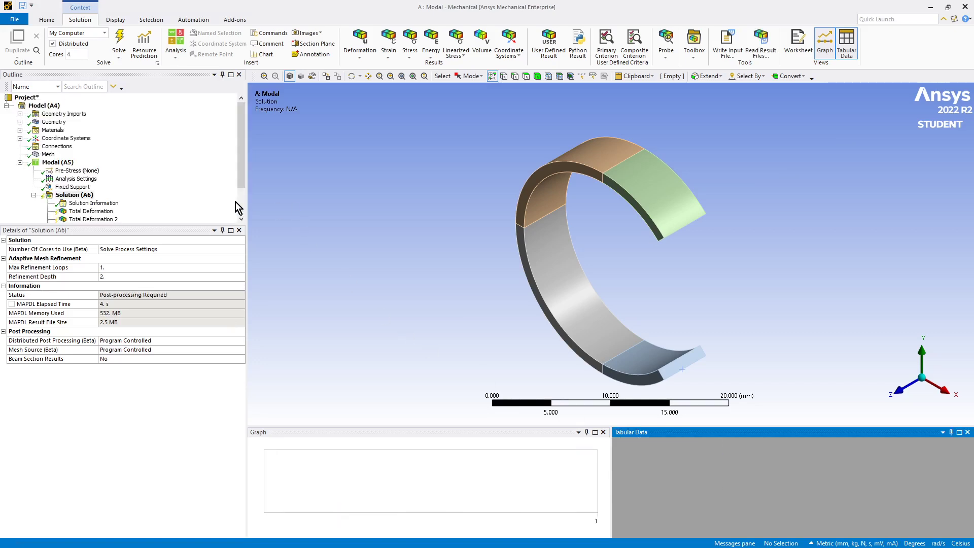
left_click_drag(241, 191, 241, 239)
left_click_drag(126, 230, 109, 227)
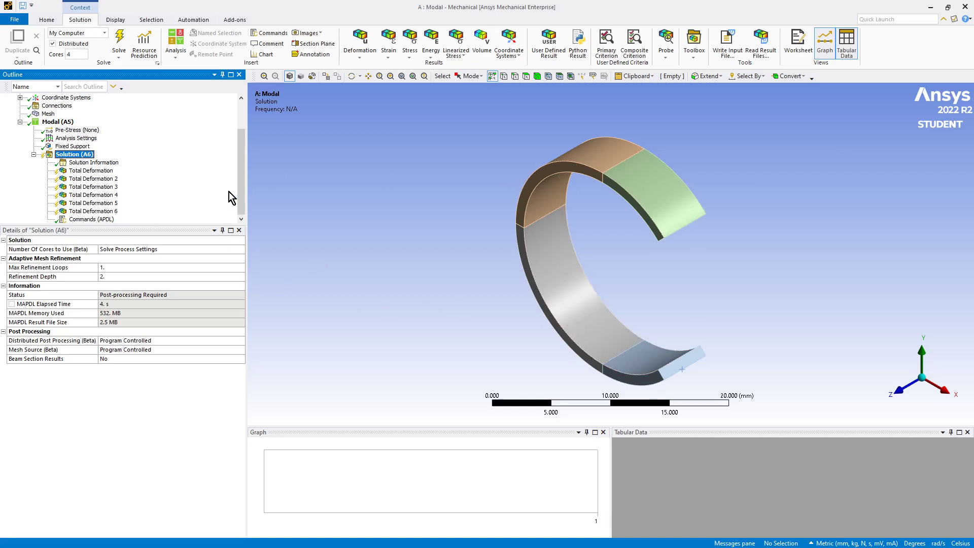
Open energy.out from the solver files directory and read through the APDL post-processing output in solve.out.
right_click(84, 155)
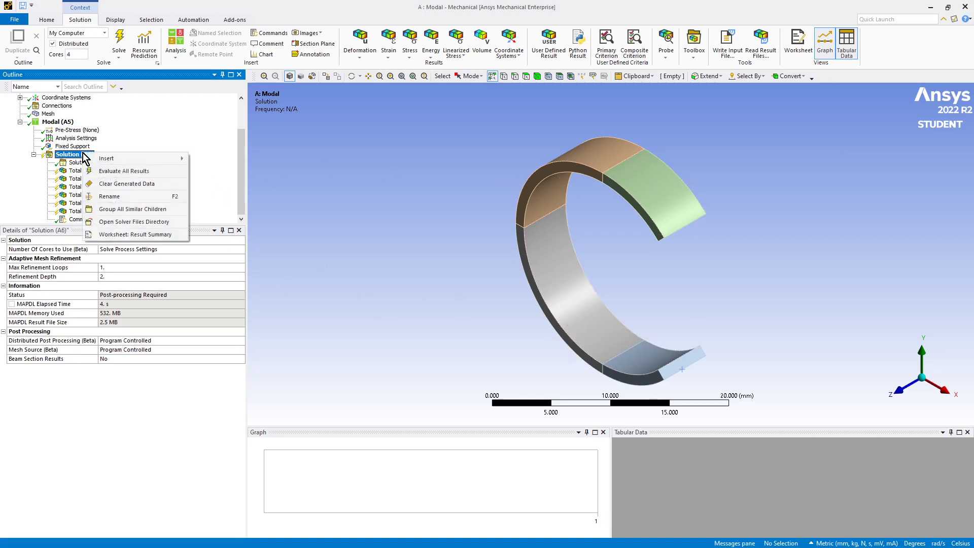
mouse_move(88, 161)
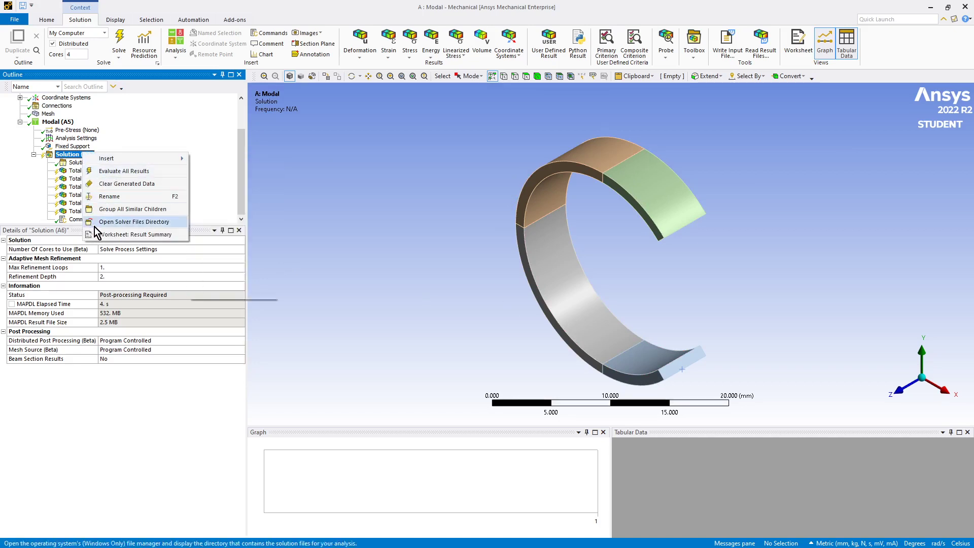
left_click(99, 223)
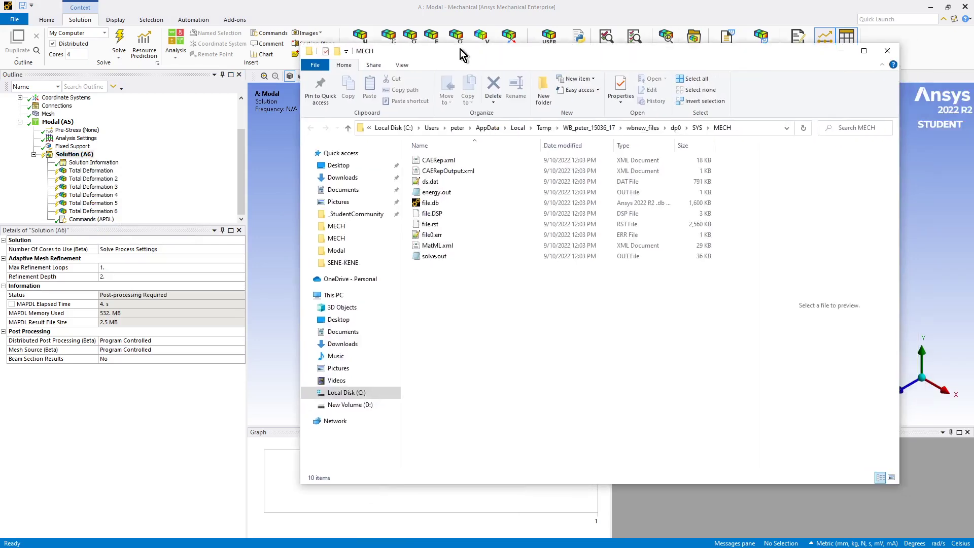
left_click_drag(458, 46, 333, 48)
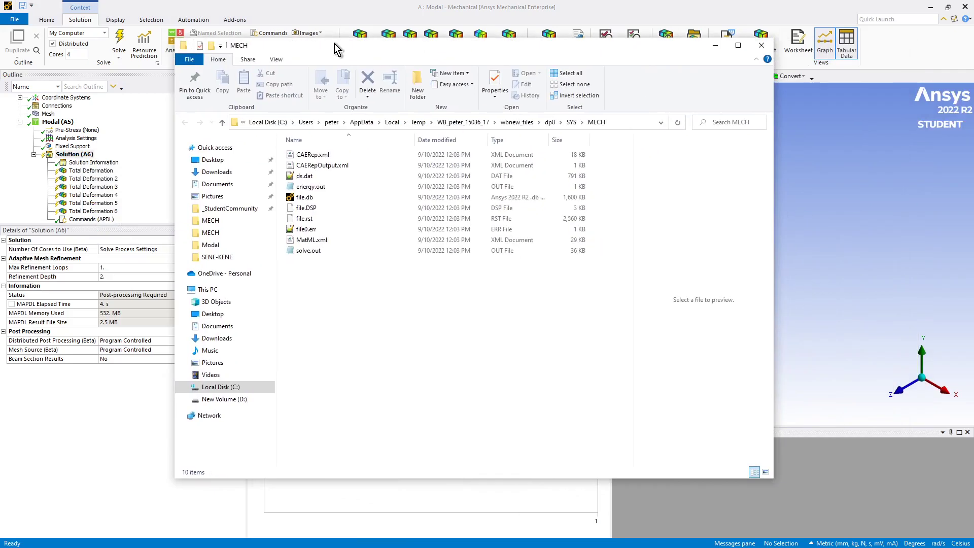
double_click(305, 187)
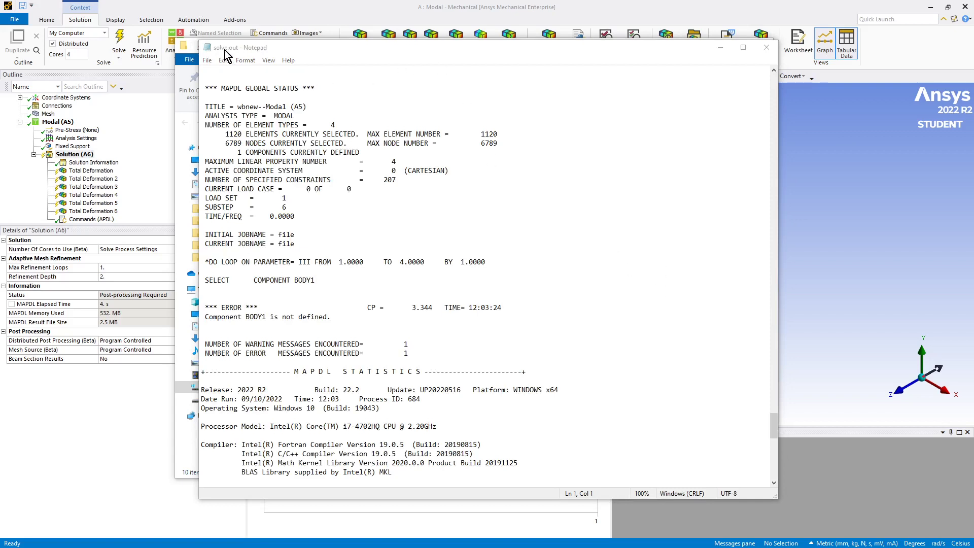
scroll(325, 180, "up", 6)
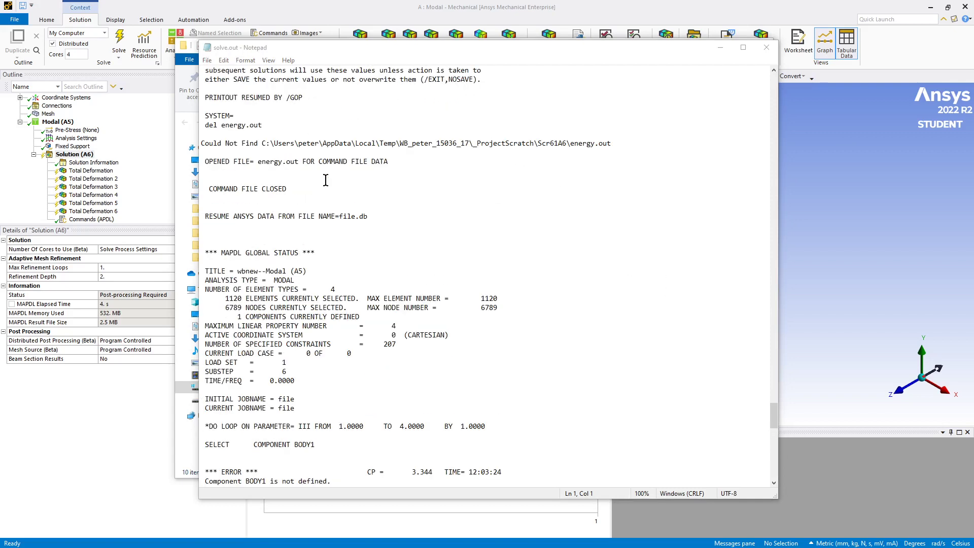
scroll(315, 175, "up", 2)
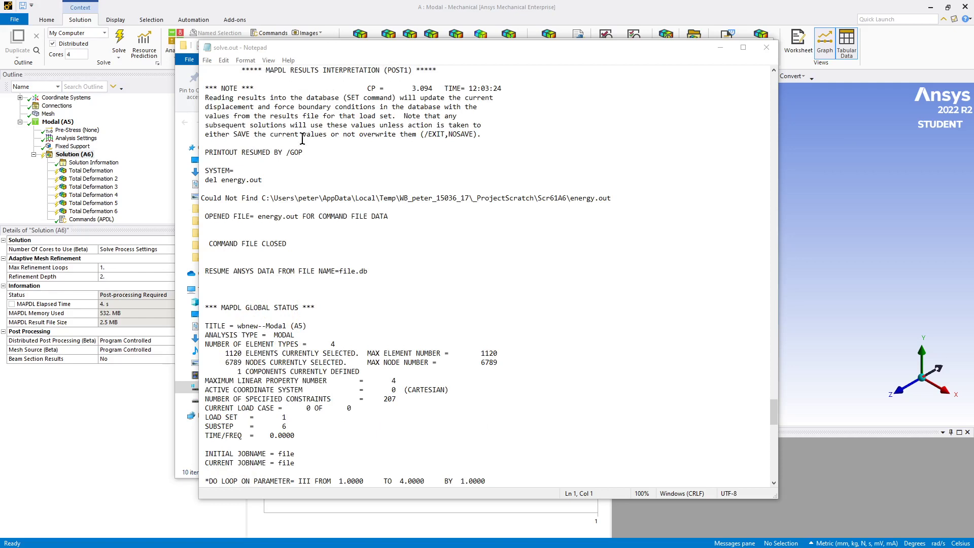
scroll(281, 294, "down", 6)
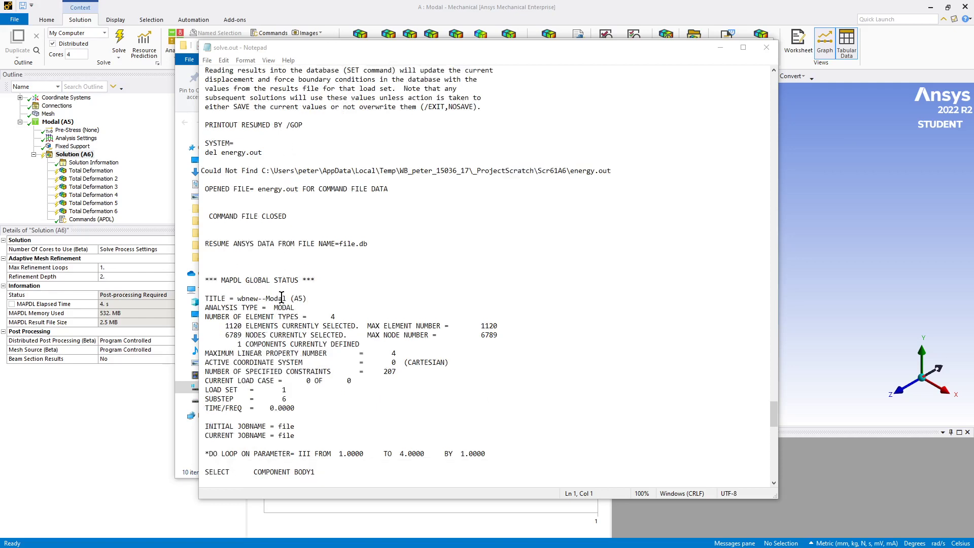
Examine the error message in solve.out and check the body%iii% component name in the cmsel line of SENE-KENE-APDL.txt.
scroll(281, 297, "down", 2)
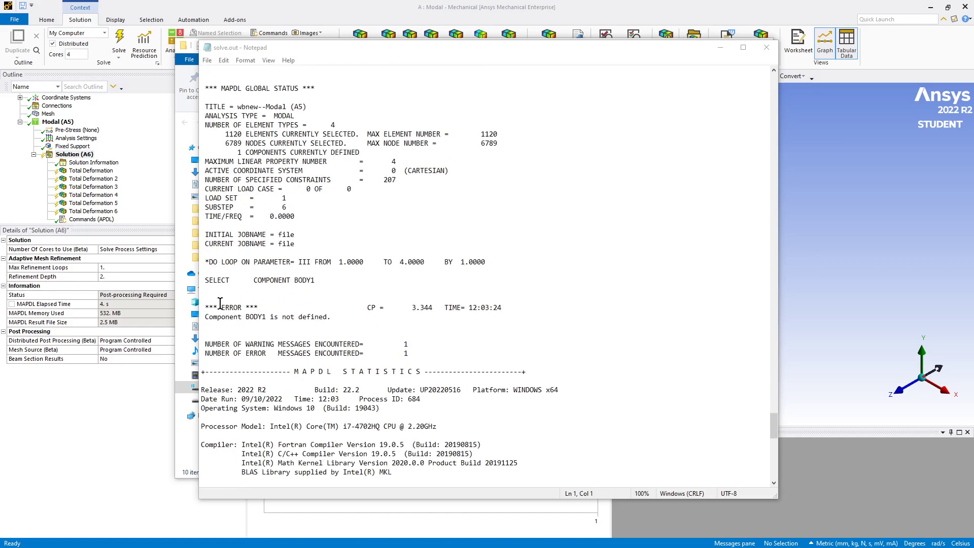
left_click_drag(206, 306, 371, 316)
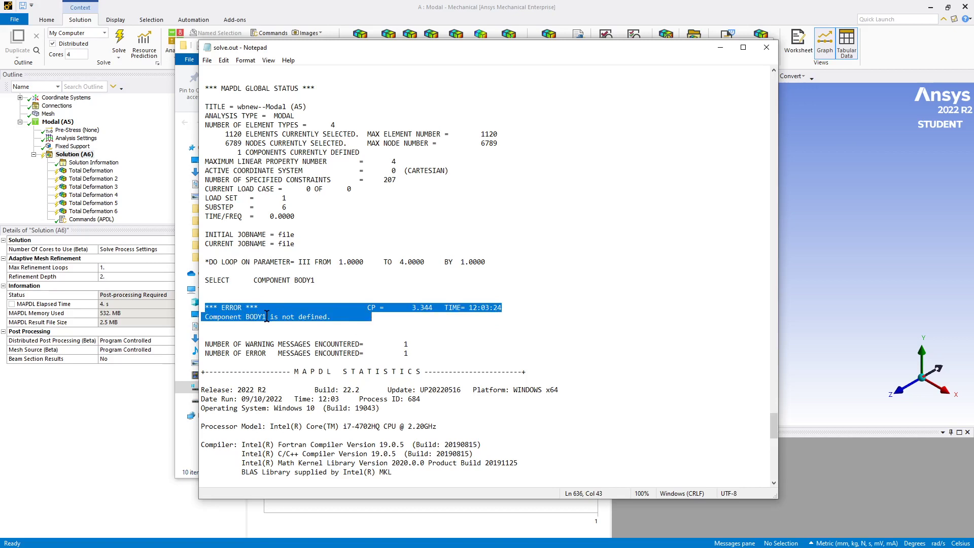
left_click(720, 46)
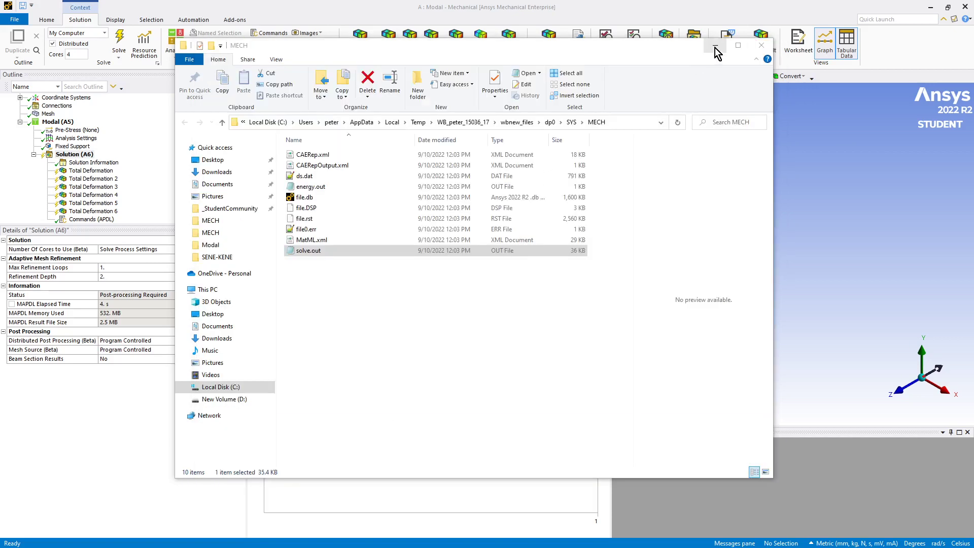
left_click(715, 47)
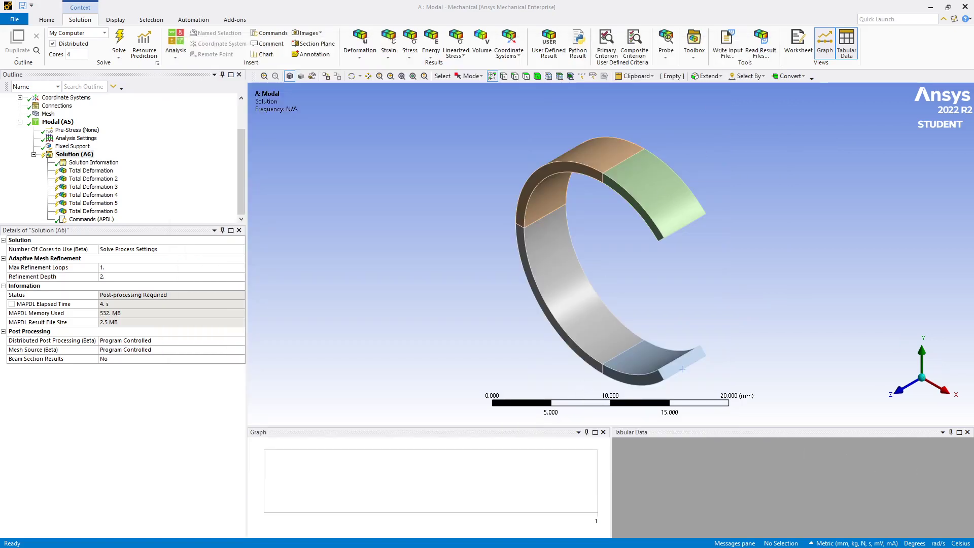
left_click(837, 189)
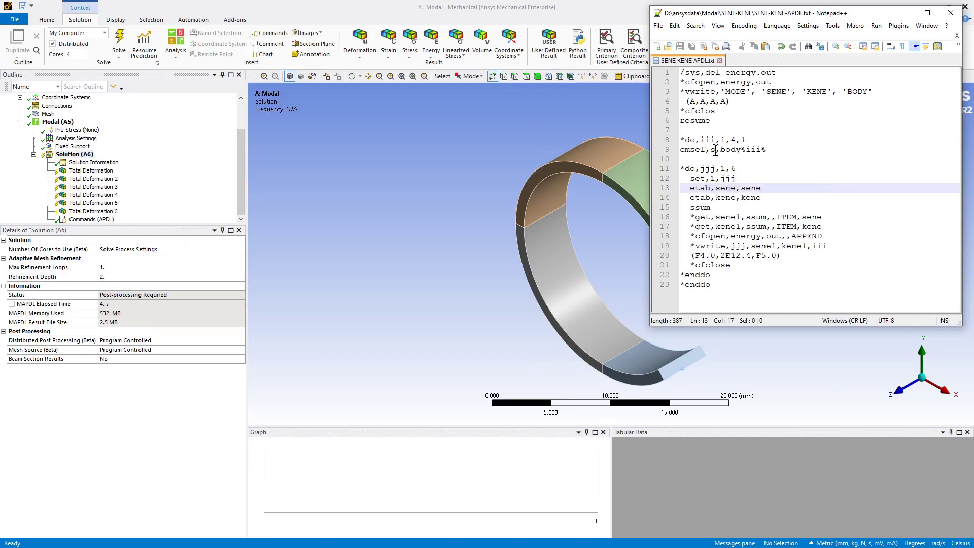
left_click_drag(721, 151, 765, 153)
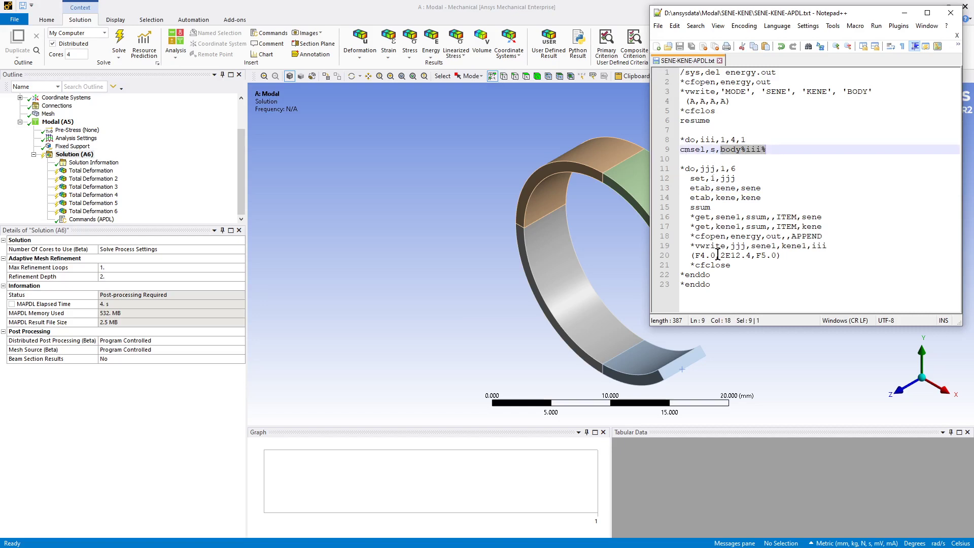
left_click(491, 140)
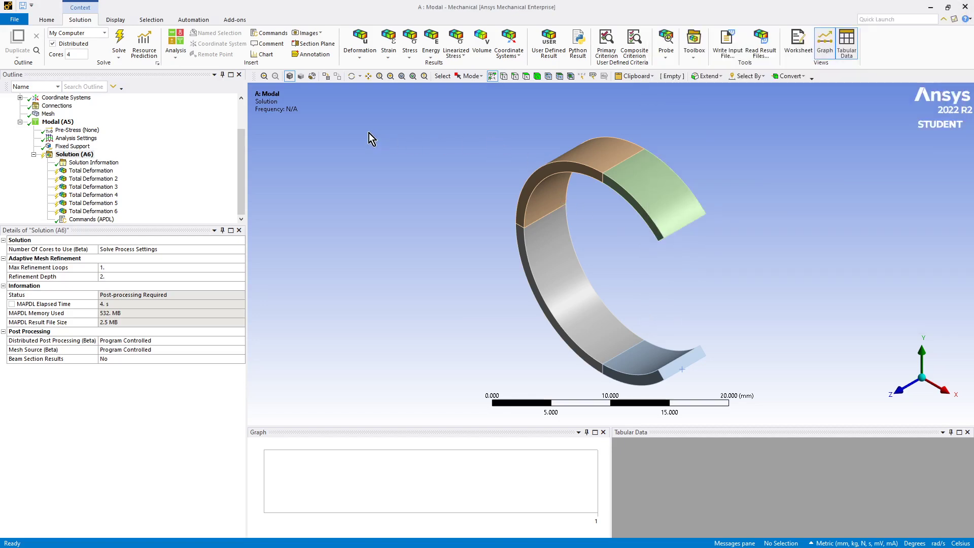
Create named selections body1 for the short lower end body and body2 for the large lower grey body of the C-ring.
left_click(242, 112)
left_click(242, 112)
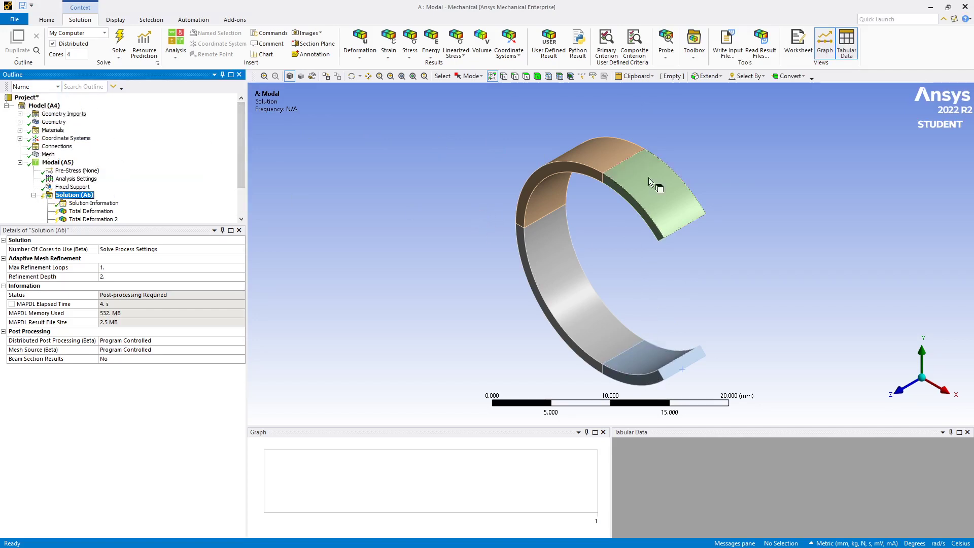
left_click(537, 76)
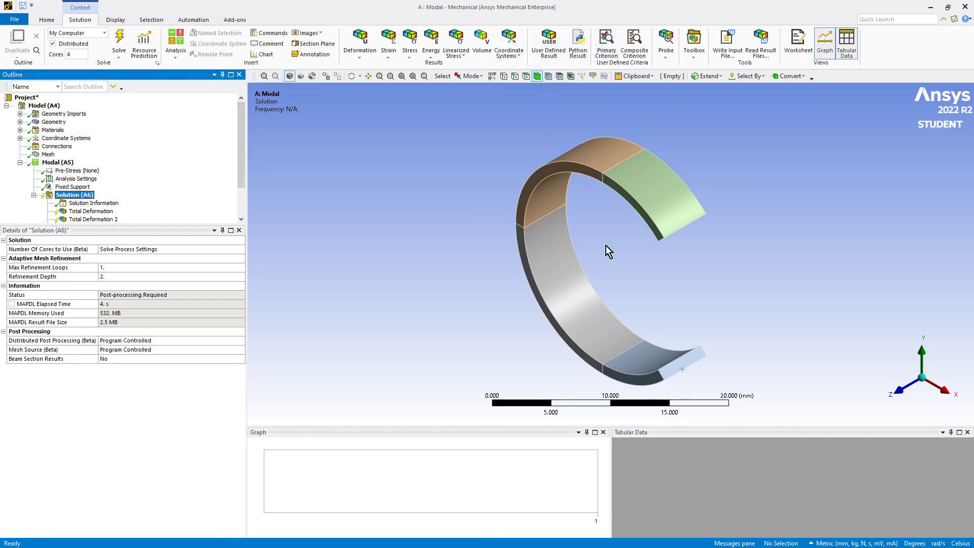
left_click(651, 365)
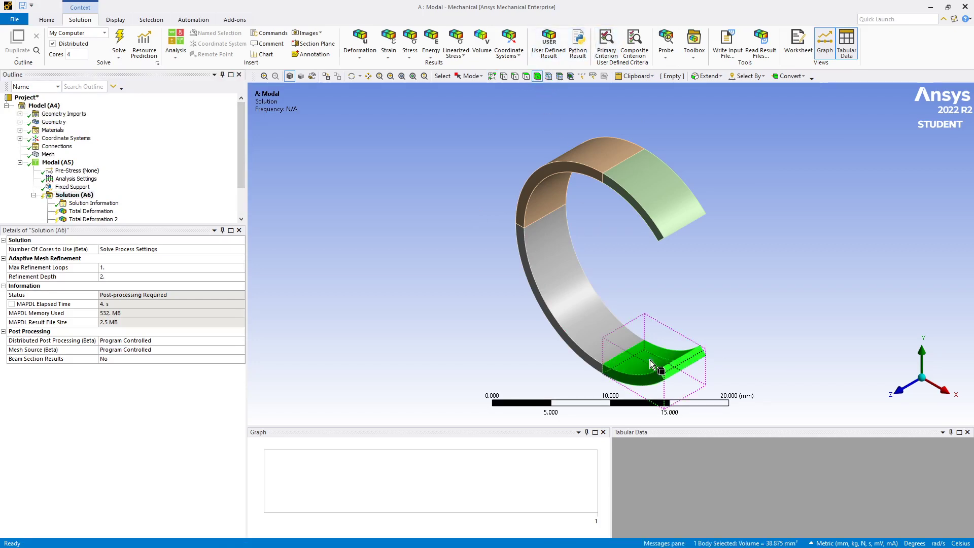
type("n")
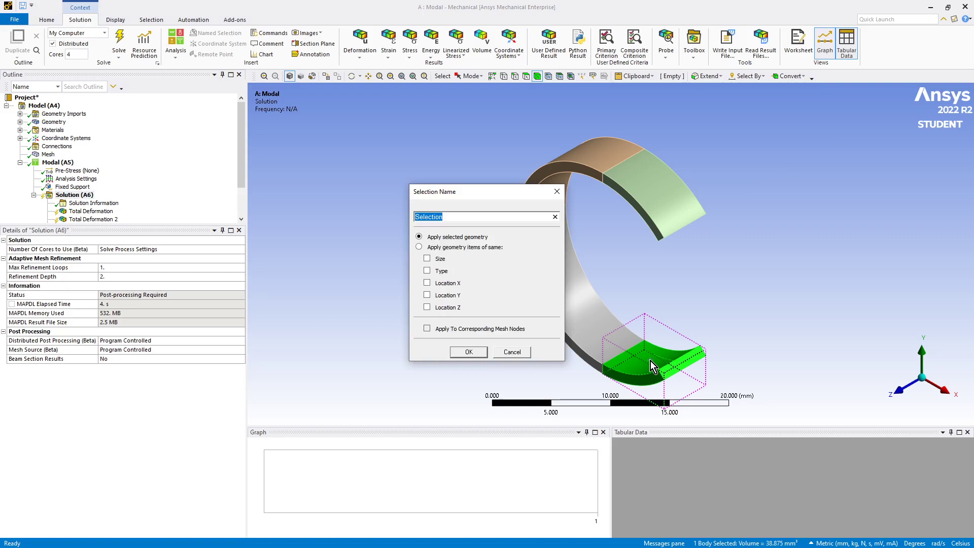
type("body1")
key("Return")
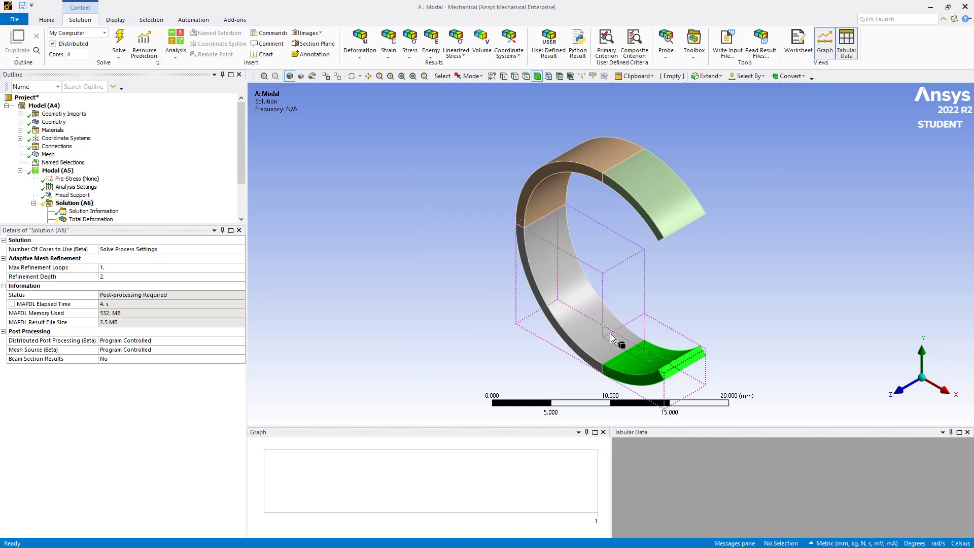
left_click(611, 334)
type("n")
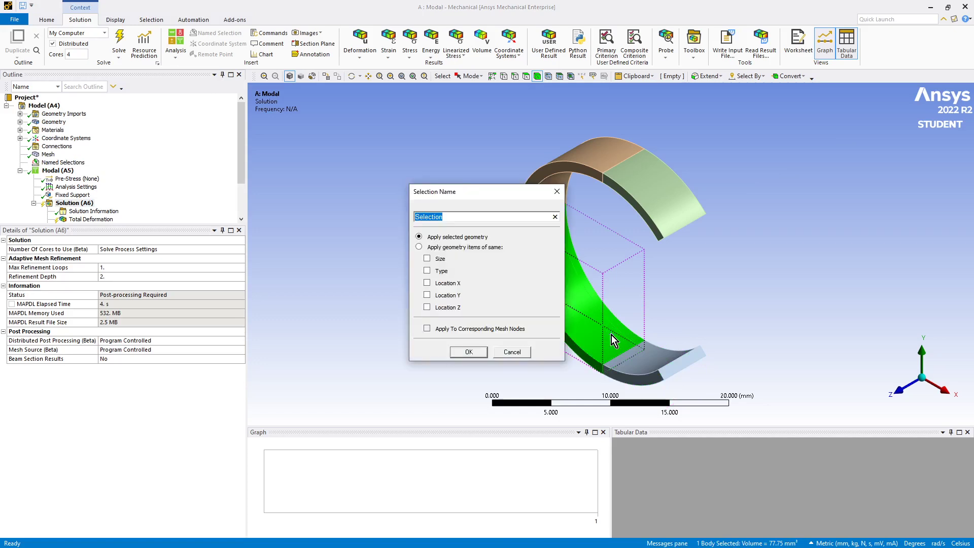
type("body")
key("Return")
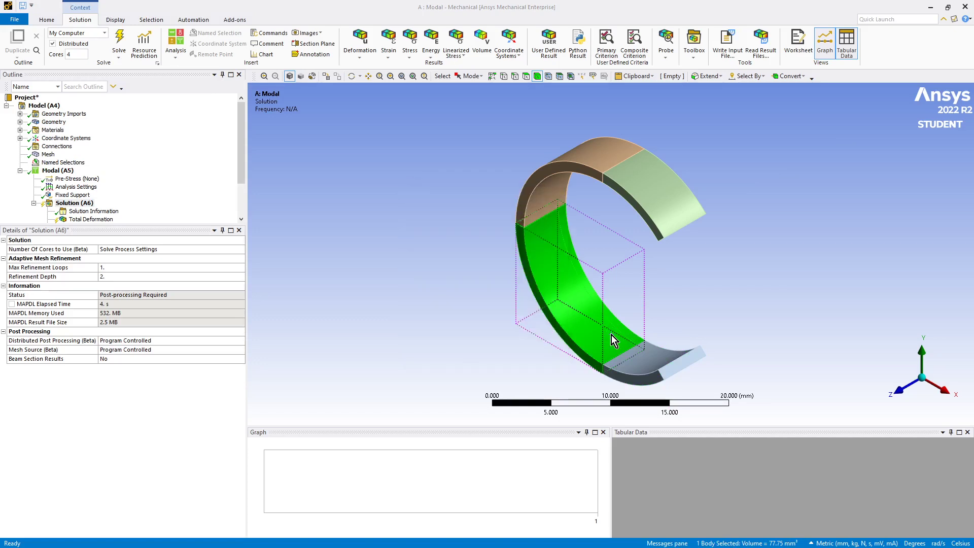
Create named selections body3 for the large upper brown body and body4 for the short green end body.
left_click(543, 171)
type("n")
type("body3")
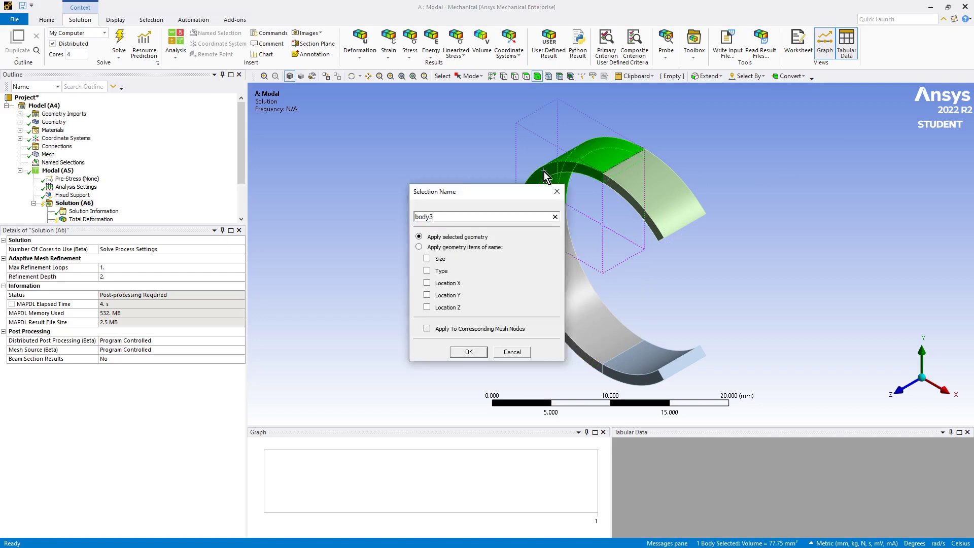
key("Return")
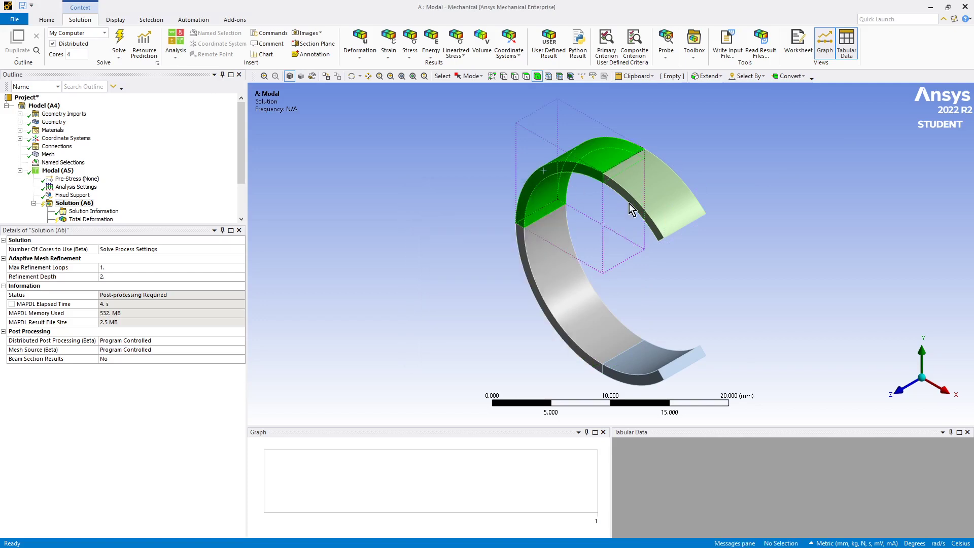
left_click(660, 194)
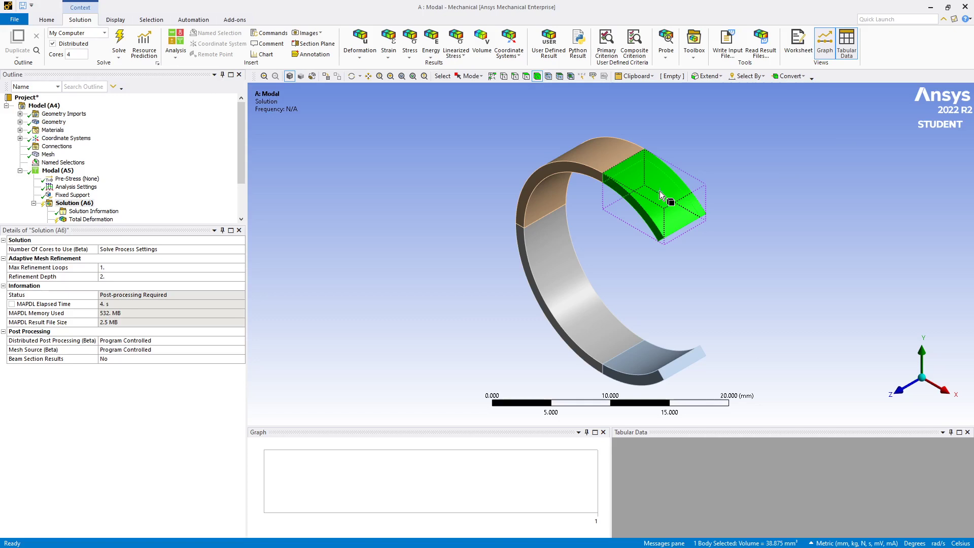
type("nbo")
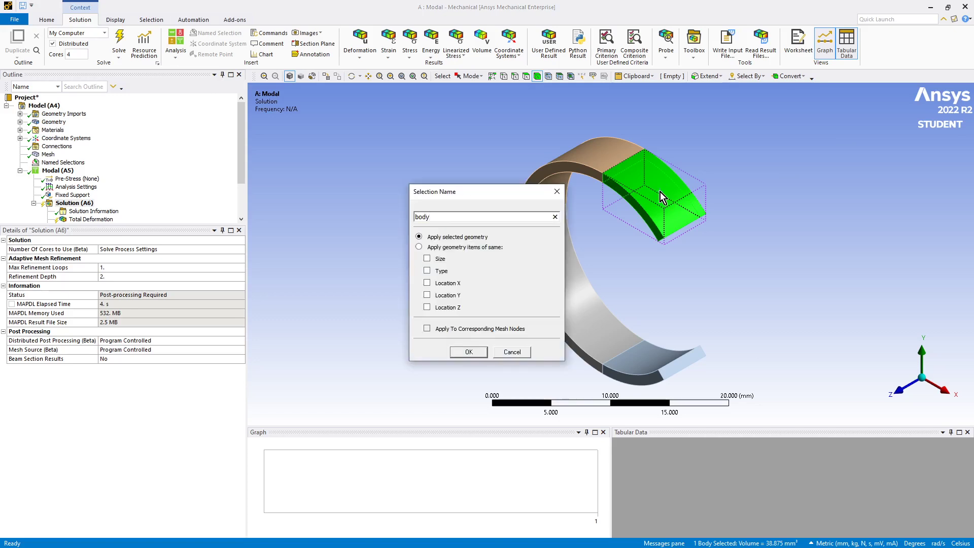
key("Return")
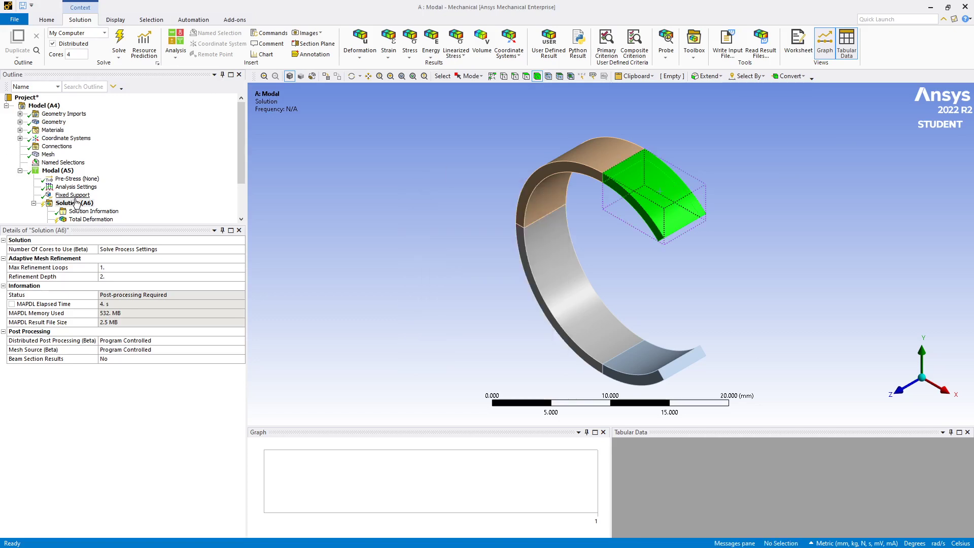
Evaluate all results under the modal Solution.
left_click(241, 207)
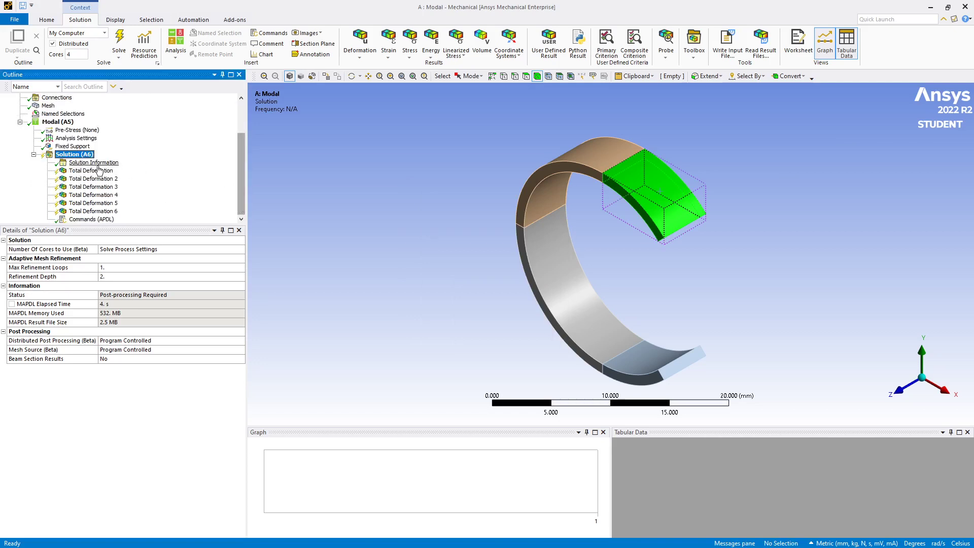
right_click(74, 154)
left_click(84, 173)
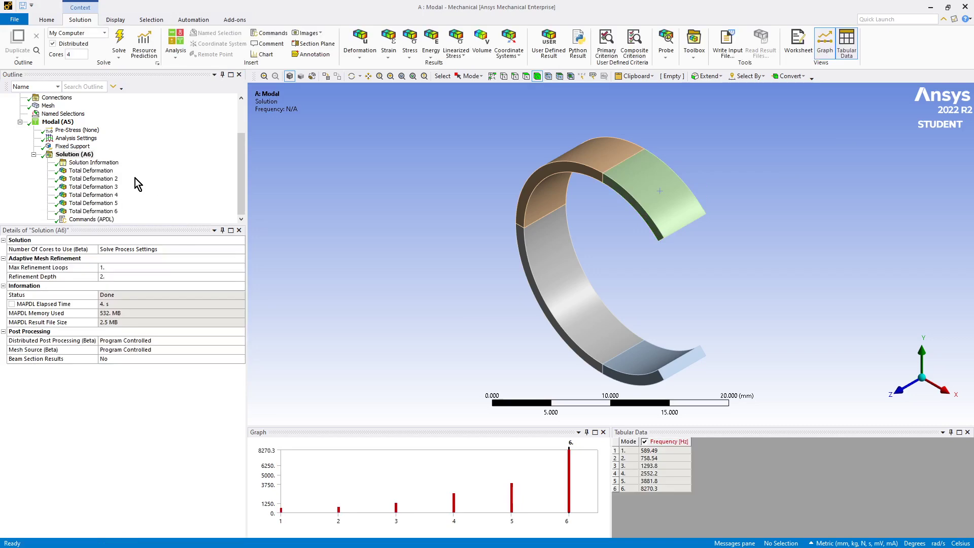
Open energy.out from the solver files directory, check its contents, and close the file and folder.
right_click(75, 156)
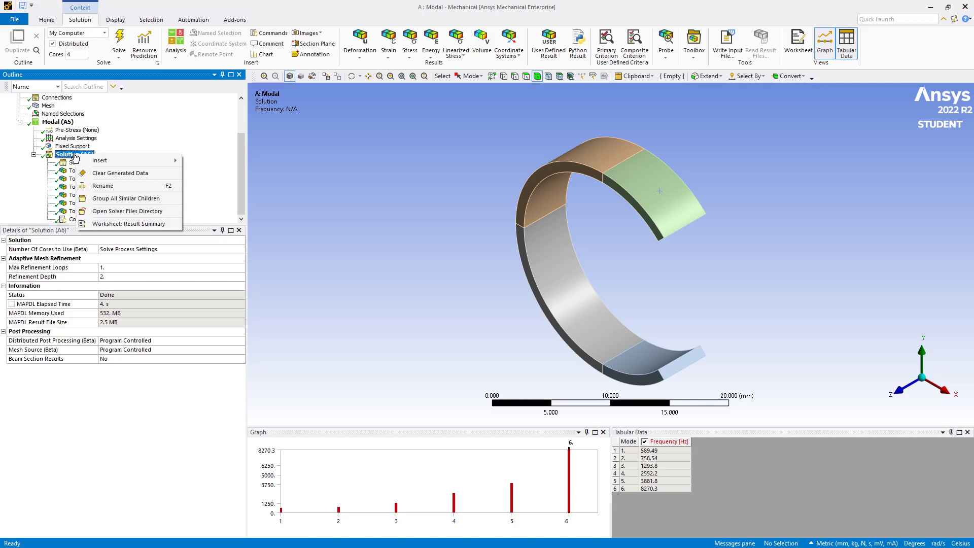
left_click(98, 212)
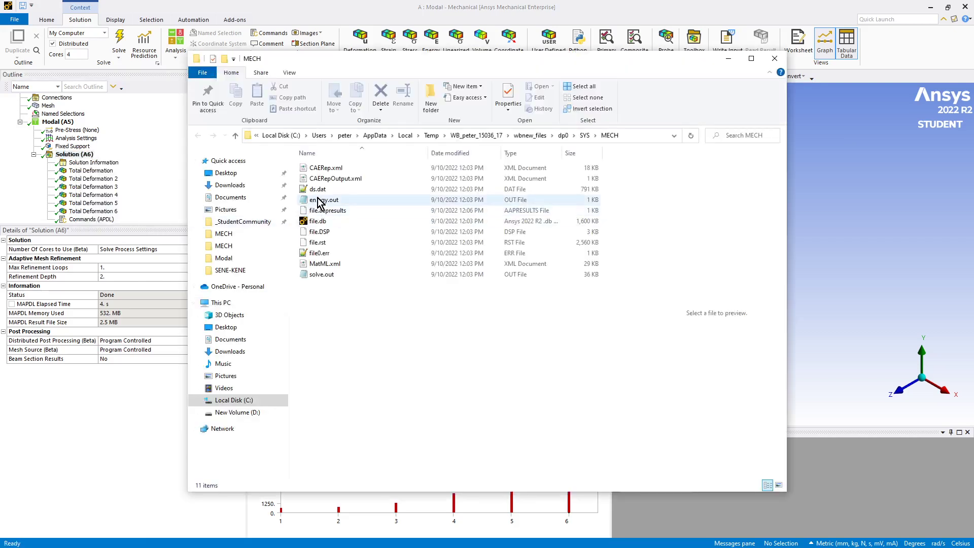
double_click(320, 200)
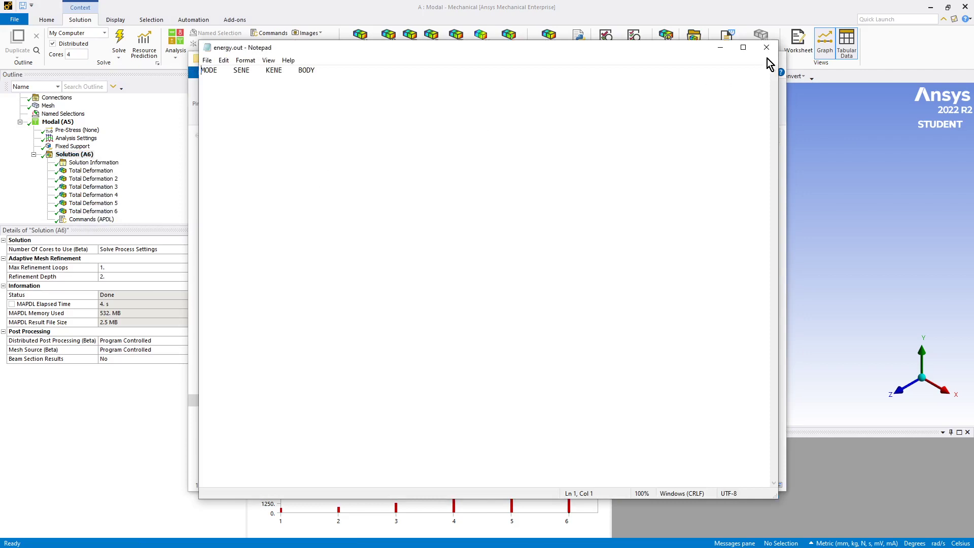
left_click(768, 51)
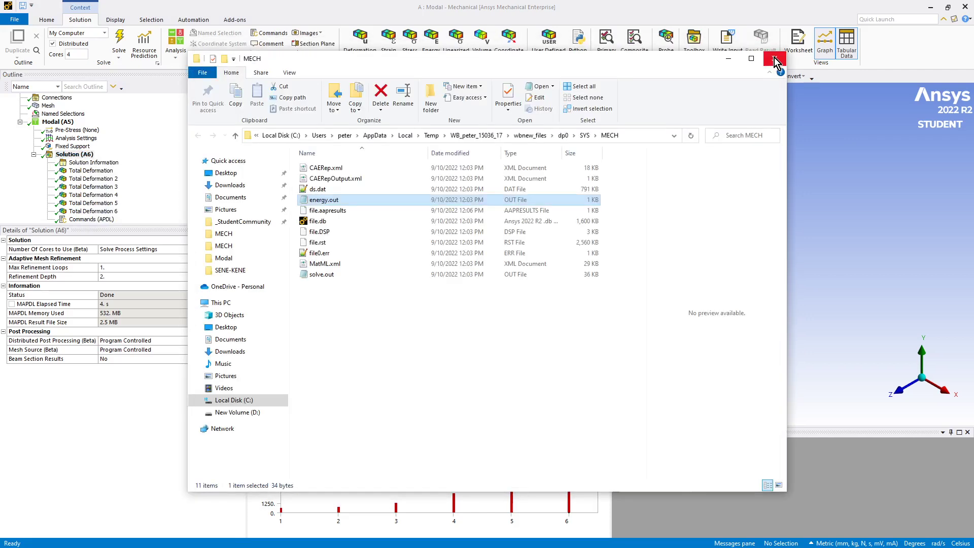
left_click(774, 57)
Clear all generated data from the modal Solution and solve the analysis again.
right_click(80, 158)
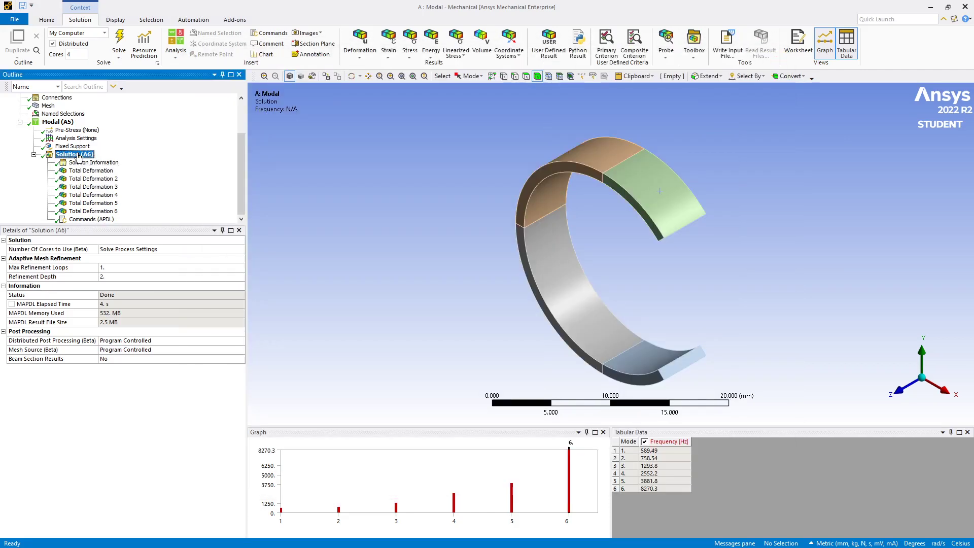
left_click(98, 181)
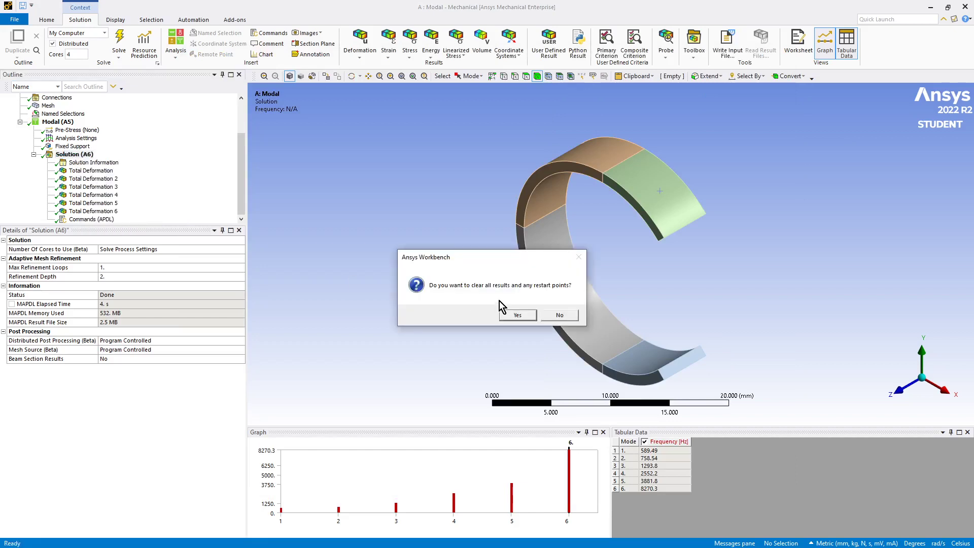
left_click(521, 316)
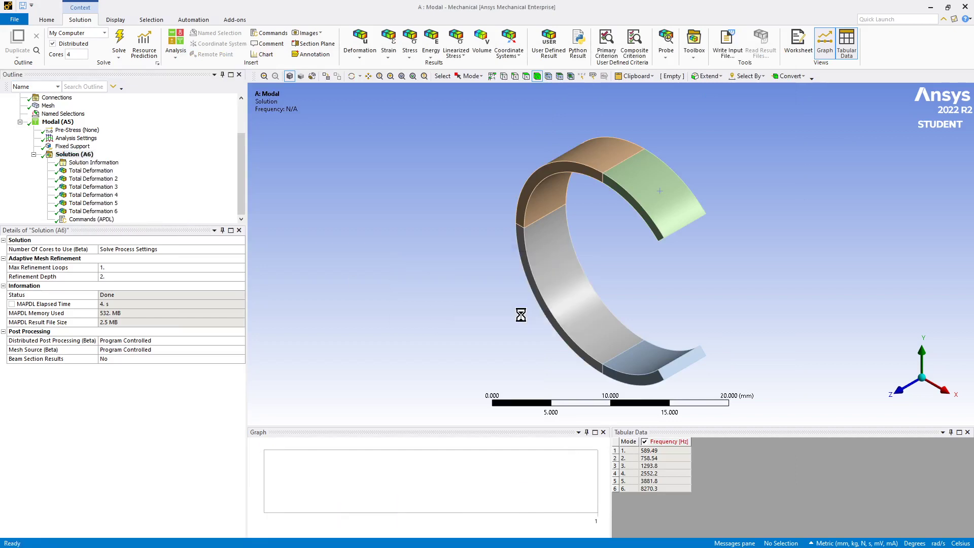
left_click(70, 156)
right_click(70, 156)
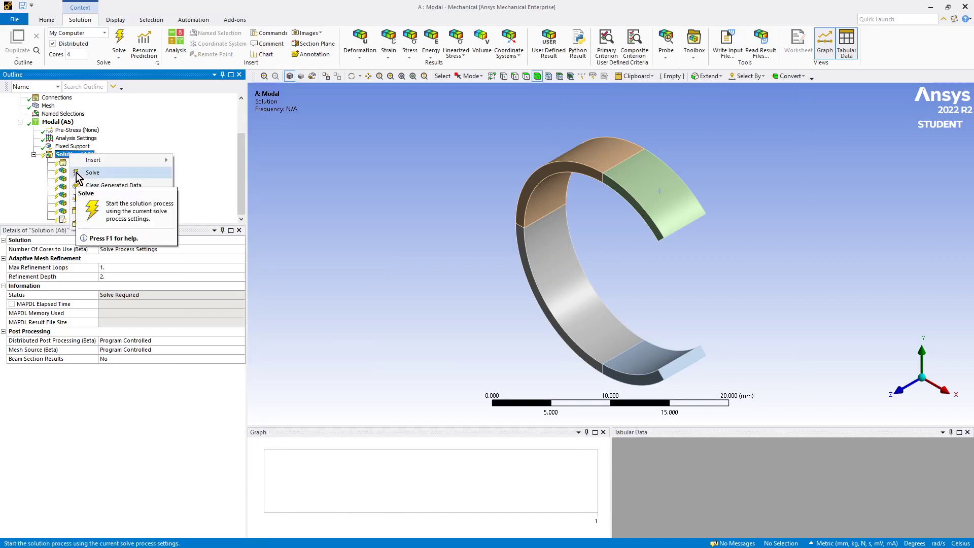
left_click(79, 173)
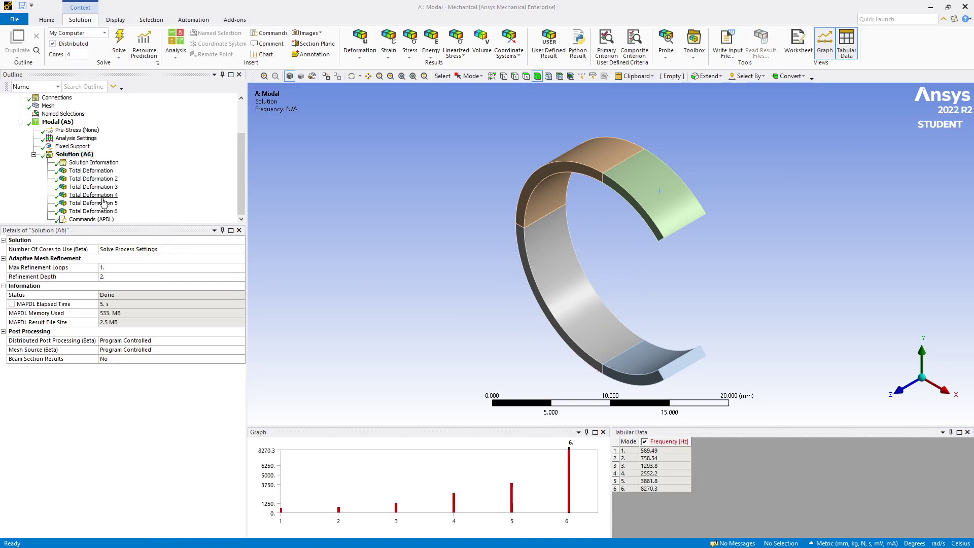
Review the script in the Commands (APDL) object and open energy.out from the solver files directory.
left_click(91, 220)
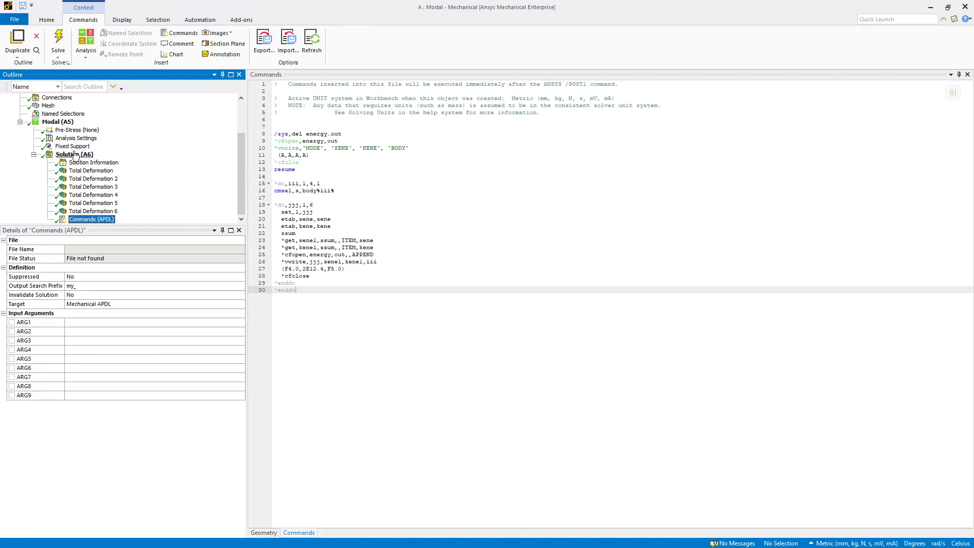
left_click(76, 155)
right_click(76, 155)
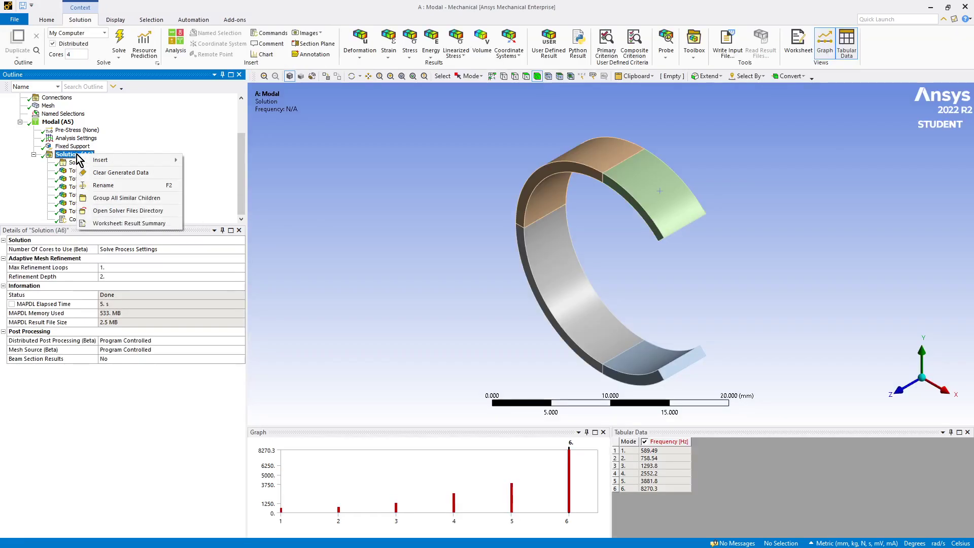
left_click(104, 210)
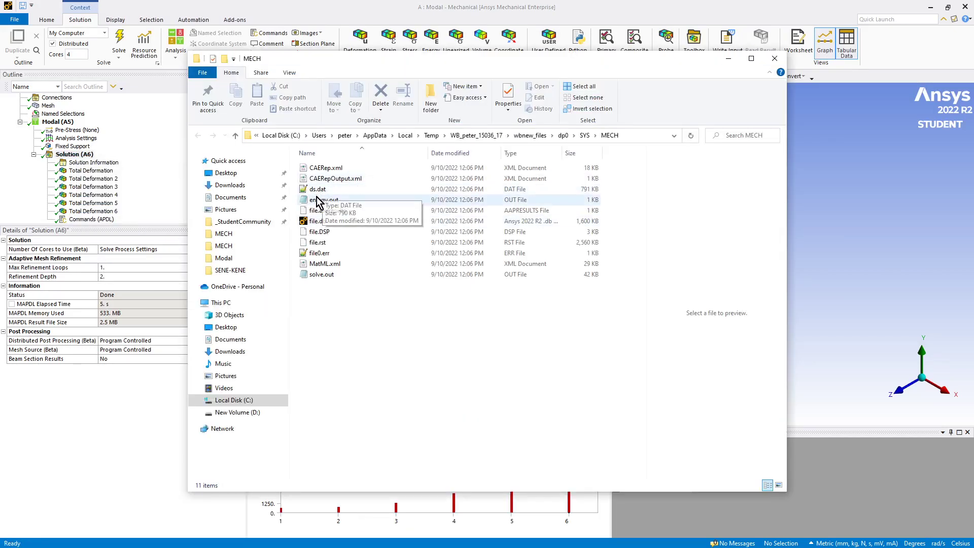
double_click(318, 199)
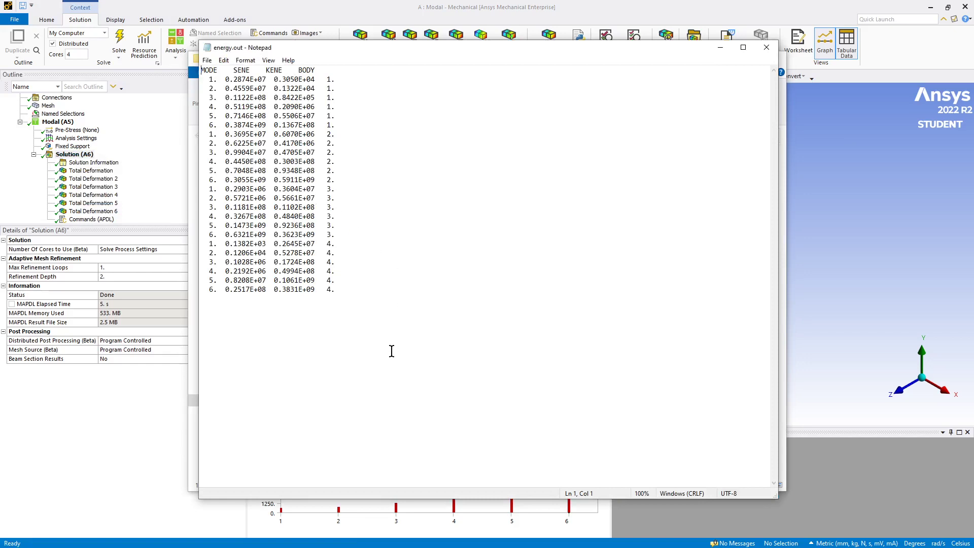
Examine the strain and kinetic energy rows in energy.out, comparing mode 1 across bodies 1 and 2.
left_click_drag(201, 71, 331, 290)
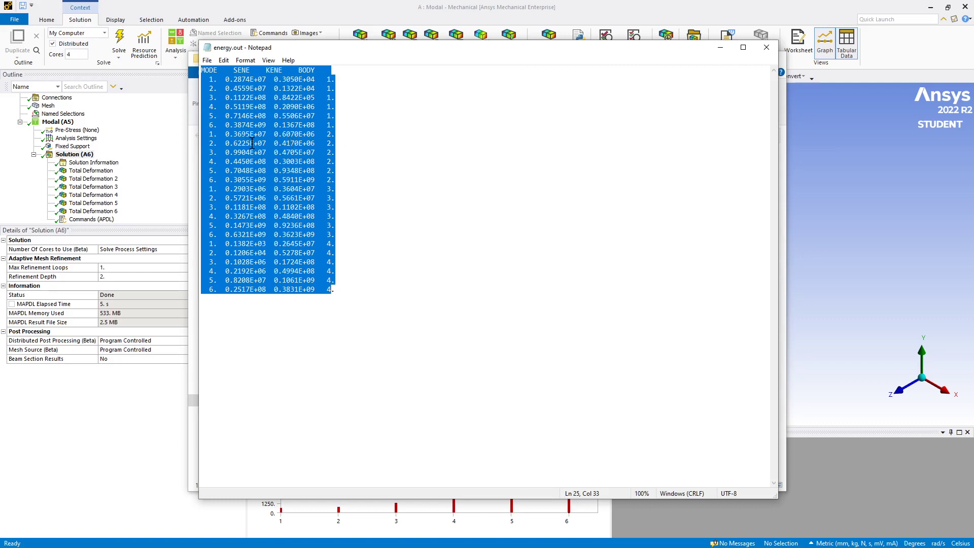
left_click(360, 215)
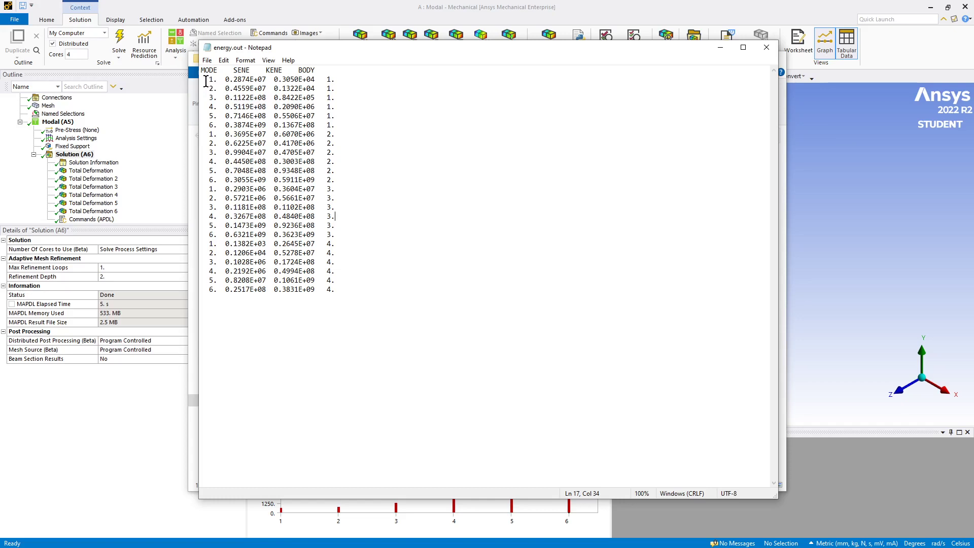
left_click_drag(206, 80, 346, 81)
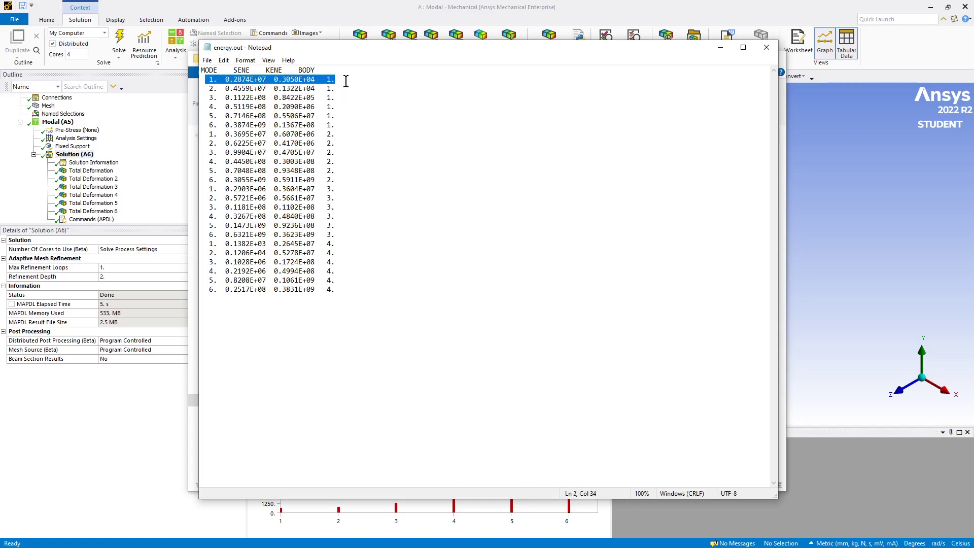
left_click(201, 136, "shift")
left_click_drag(201, 137, 237, 127)
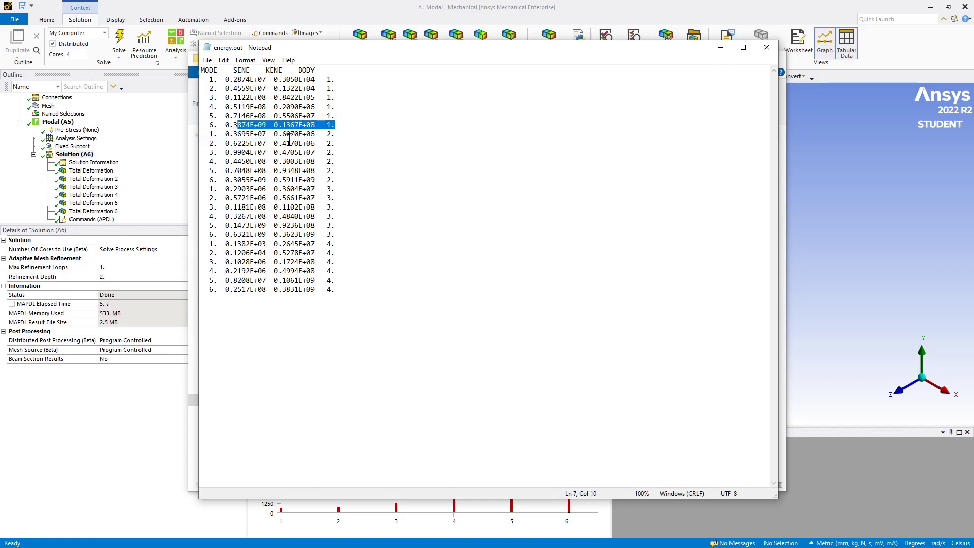
left_click_drag(202, 135, 354, 134)
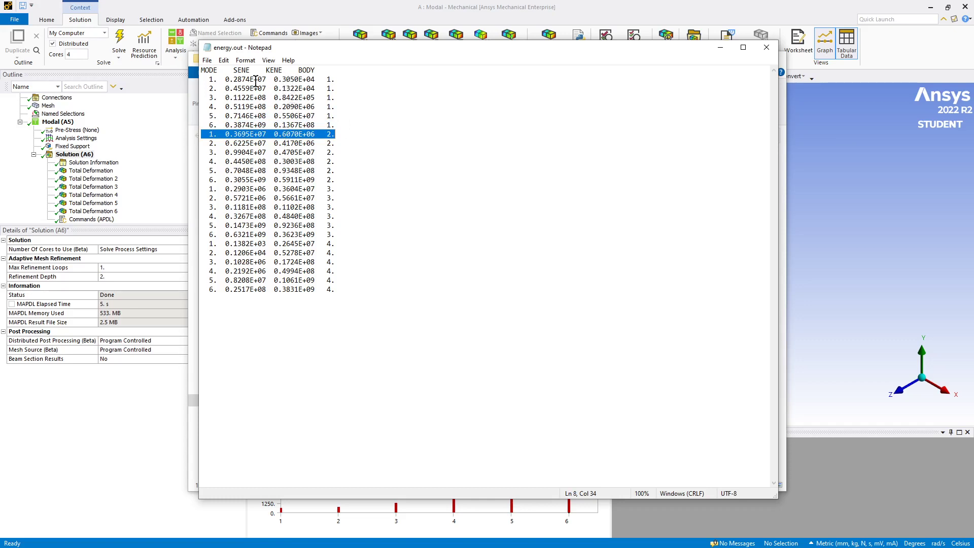
left_click(398, 287)
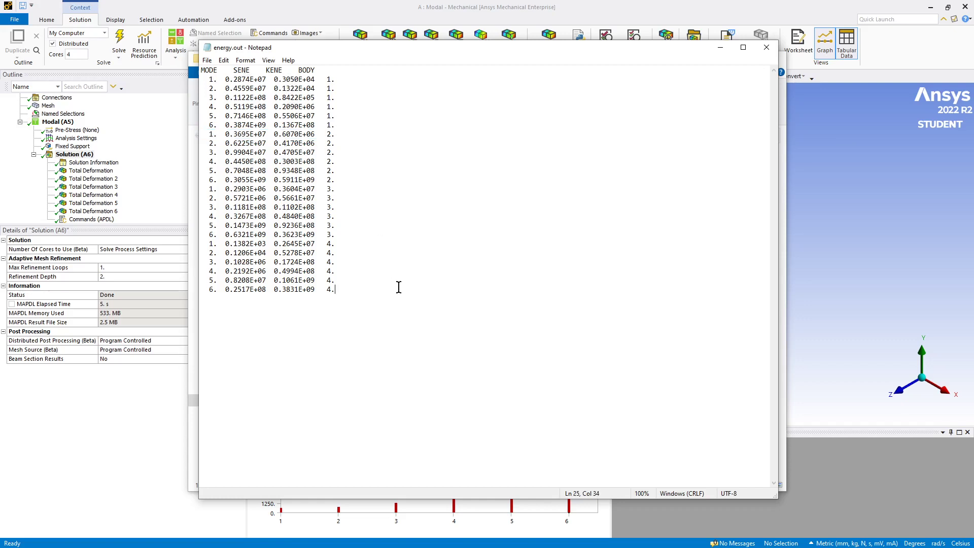